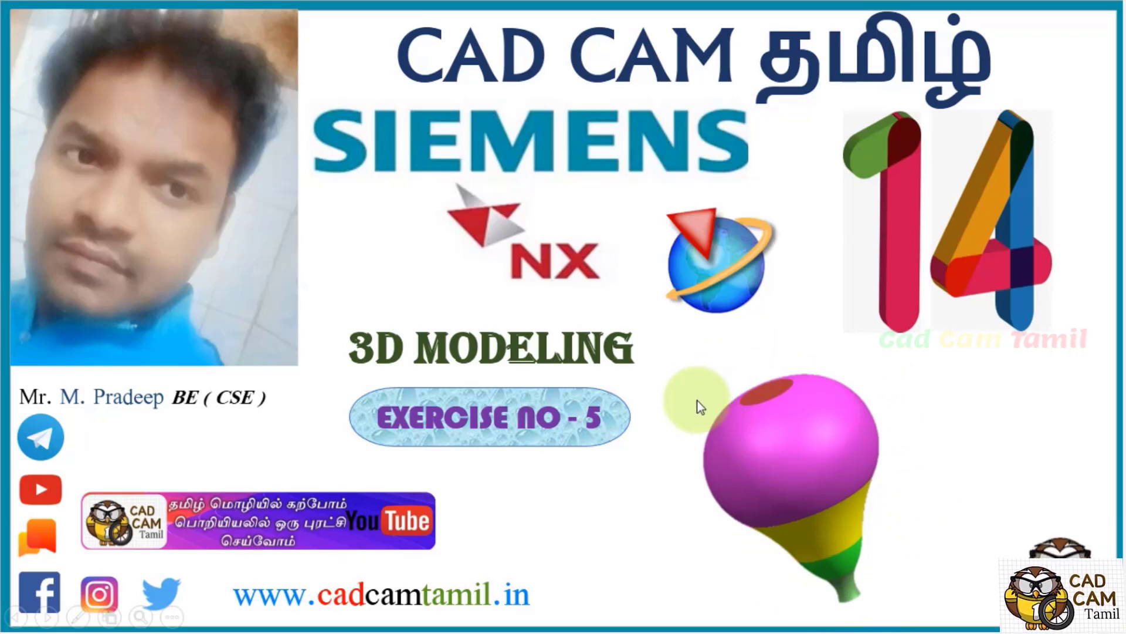
Review the Ex_09 bulb drawing, then return to NX and orbit the view around the datum axes.
click(695, 403)
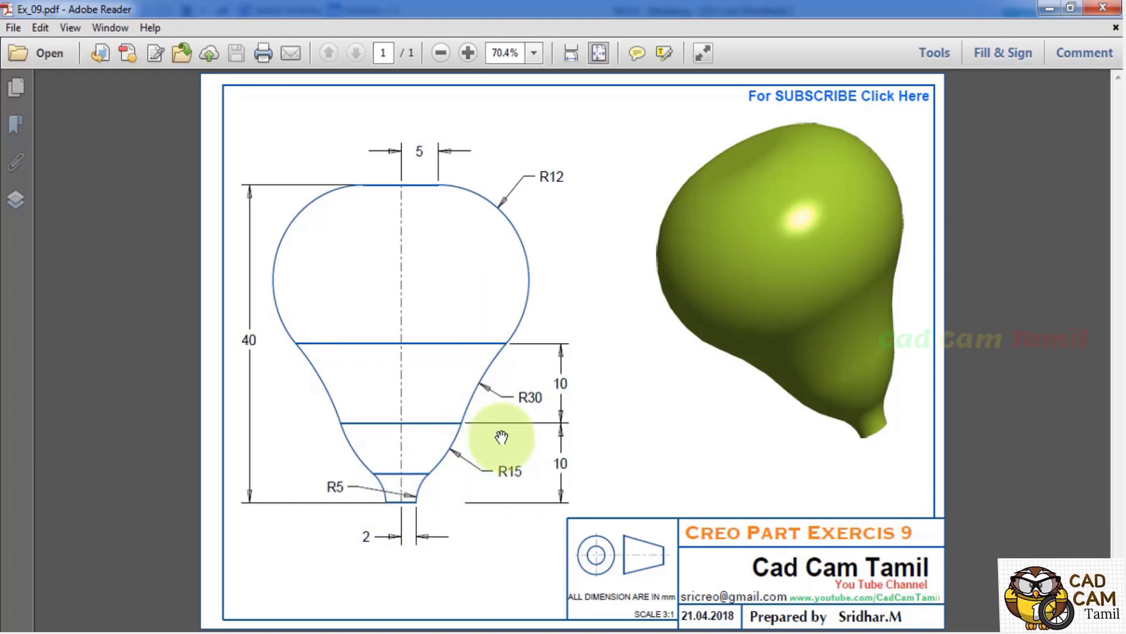
click(377, 625)
mouse_move(657, 528)
middle_down()
mouse_move(676, 459)
mouse_move(657, 434)
middle_up()
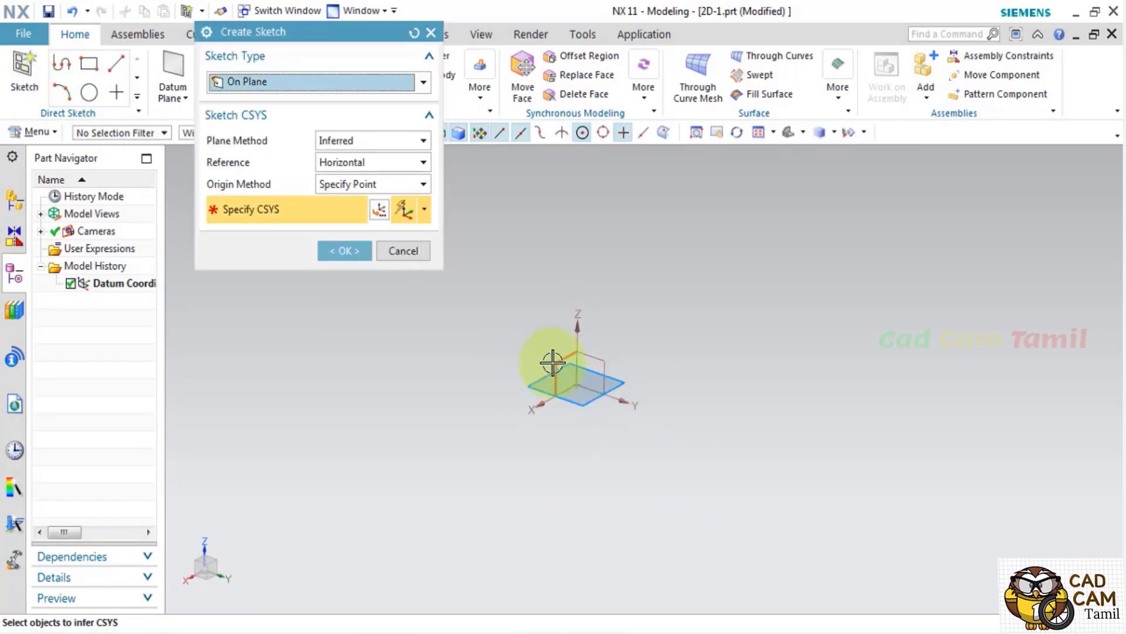
Start a sketch on the XZ plane and draw a 40 mm vertical line up from the origin.
click(551, 361)
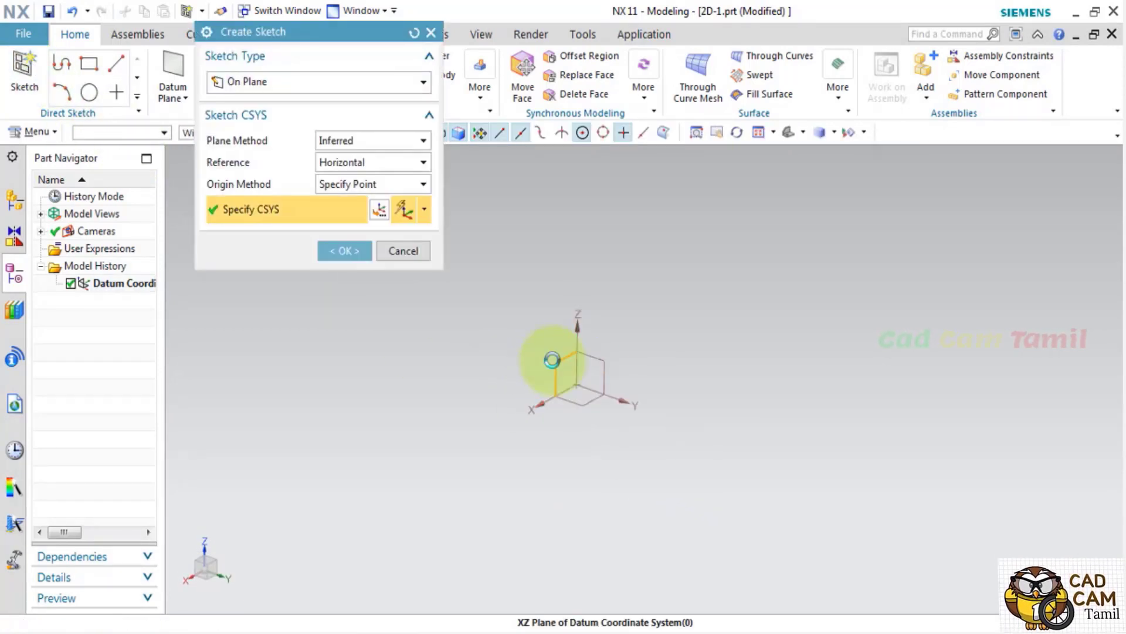
click(340, 252)
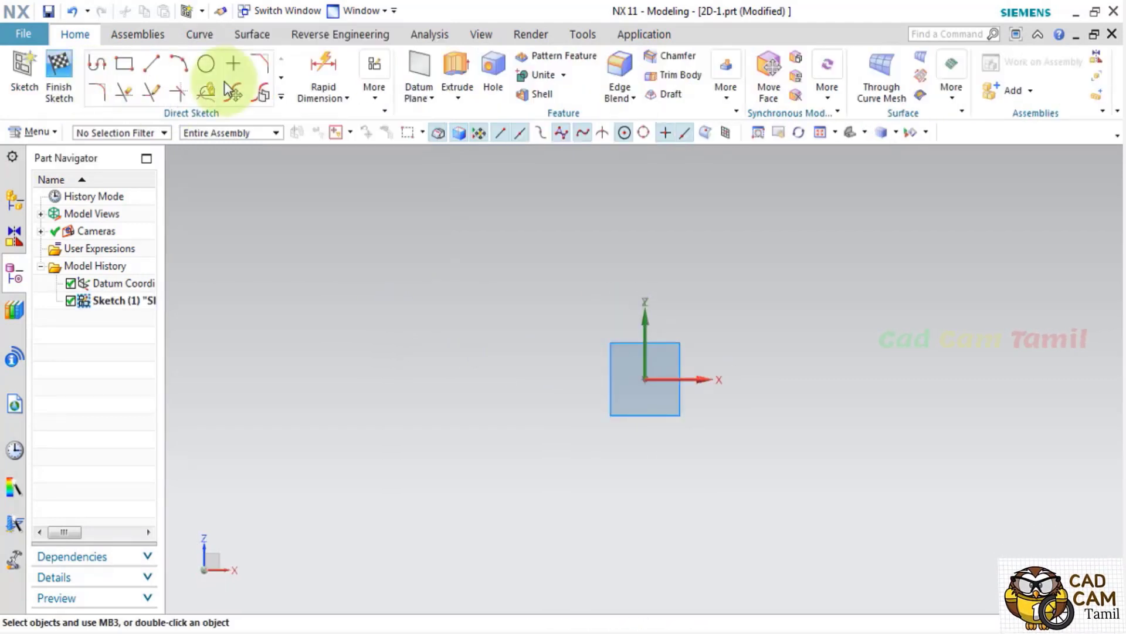
click(152, 66)
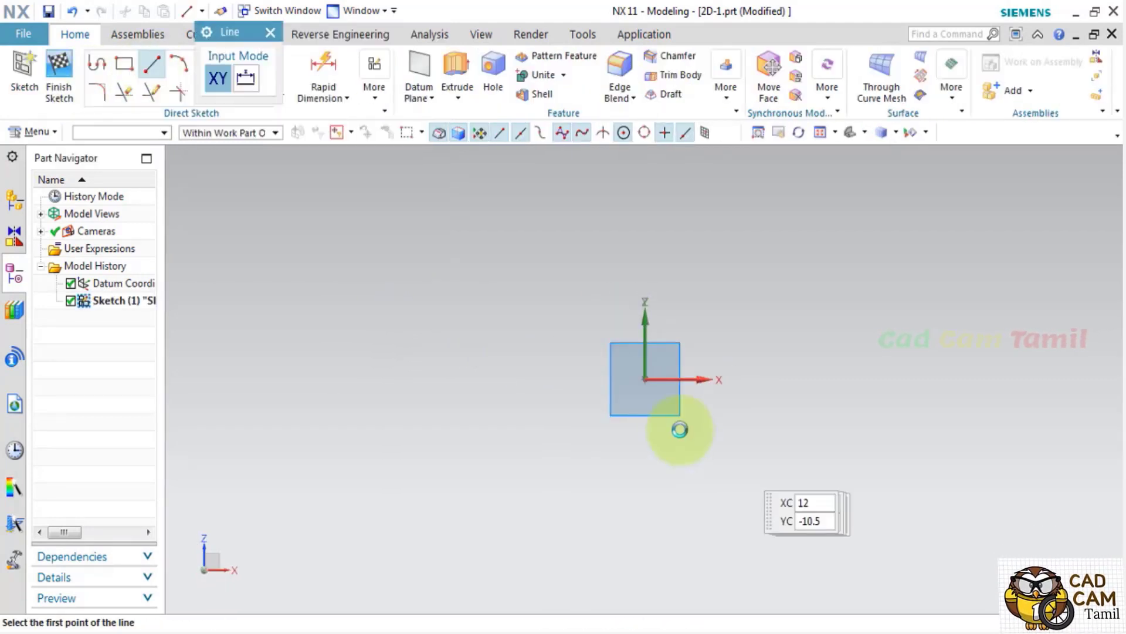
click(644, 378)
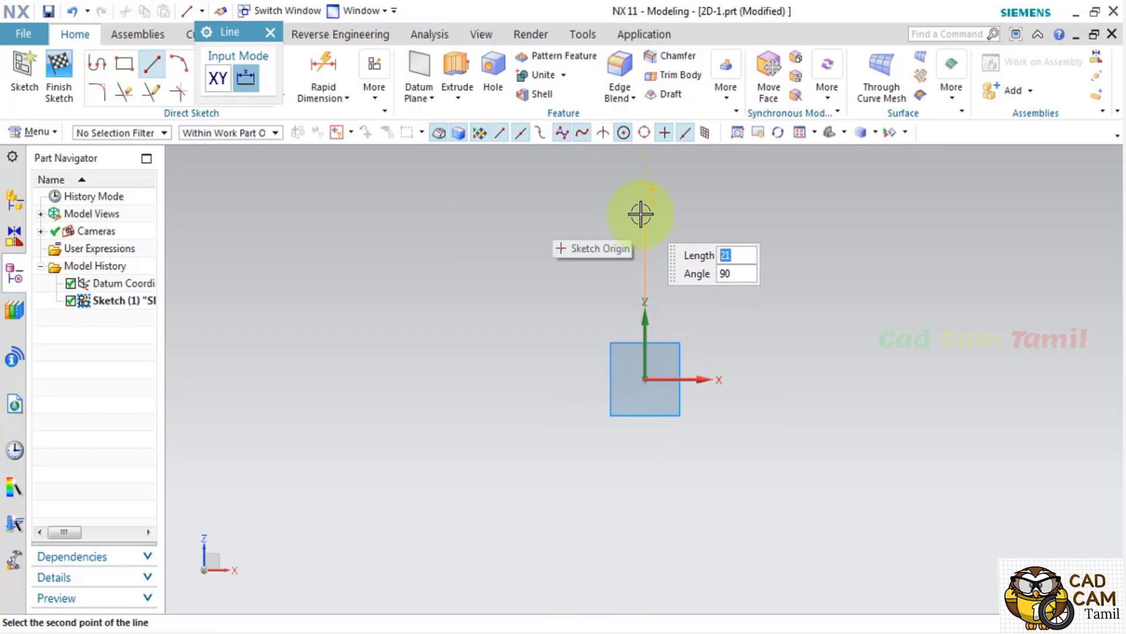
key(BackSpace)
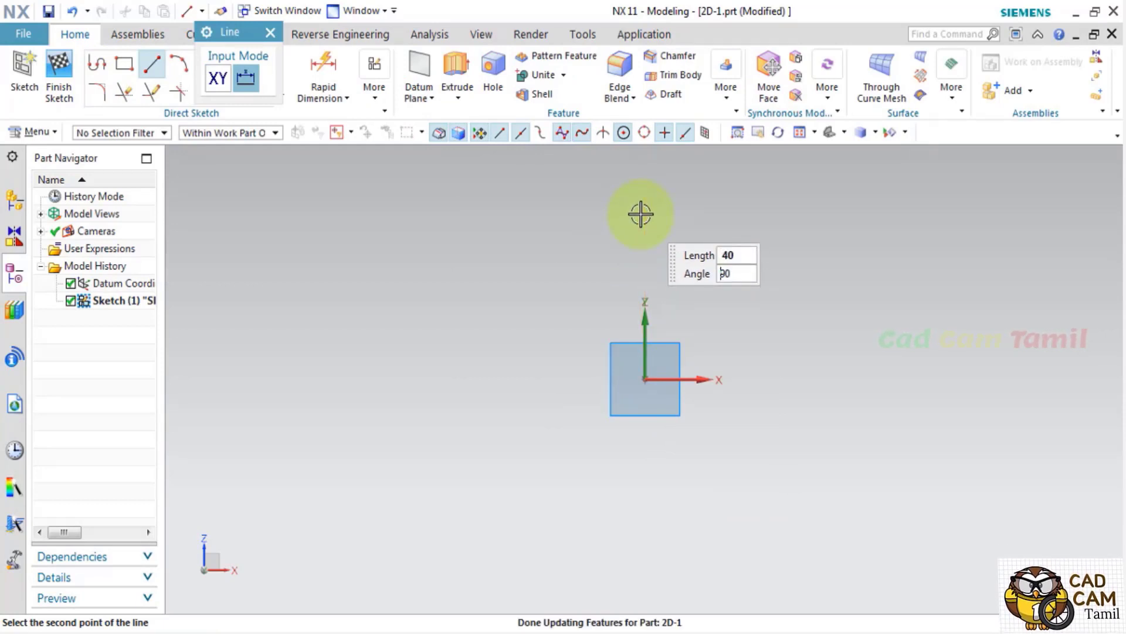
key(Return)
Add a 5 mm horizontal line at the top and a 2 mm line at the base.
click(637, 196)
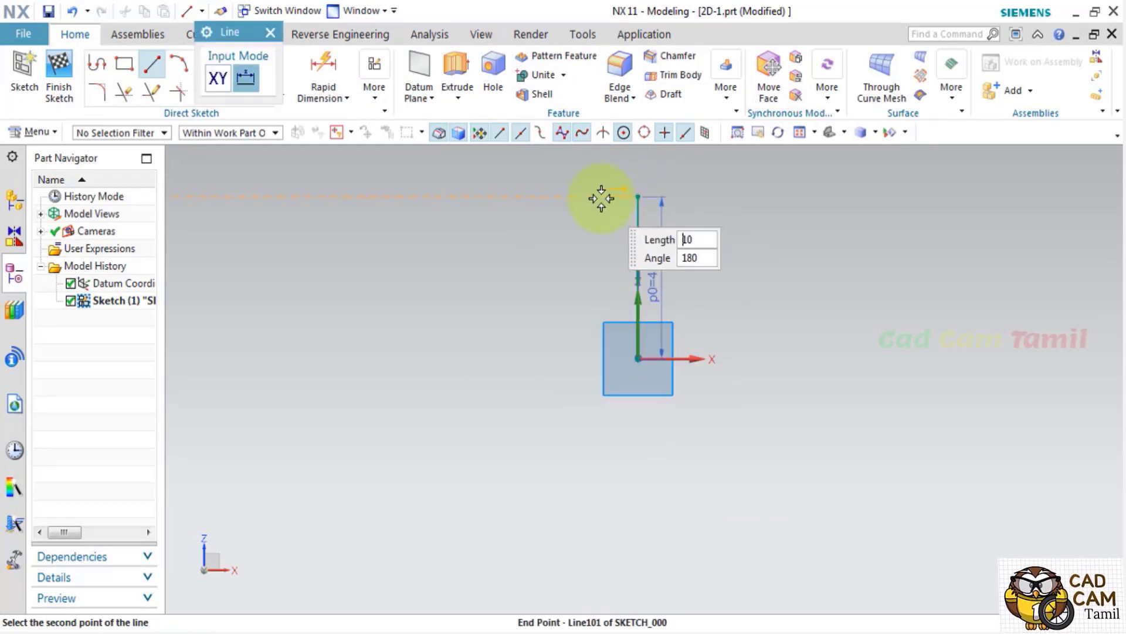
text(5)
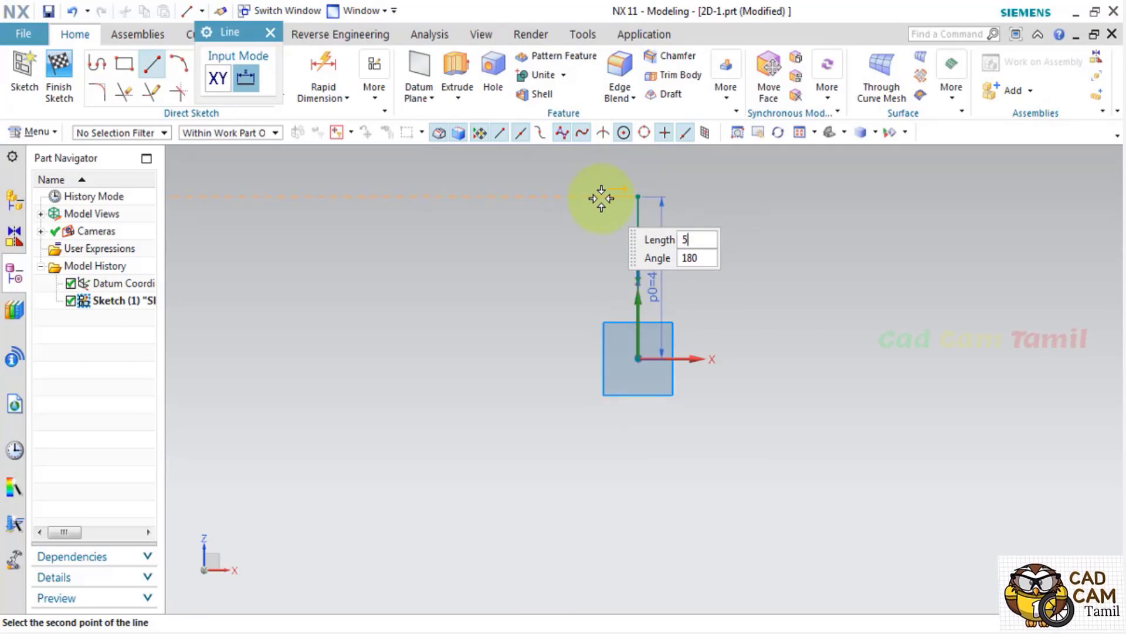
key(Return)
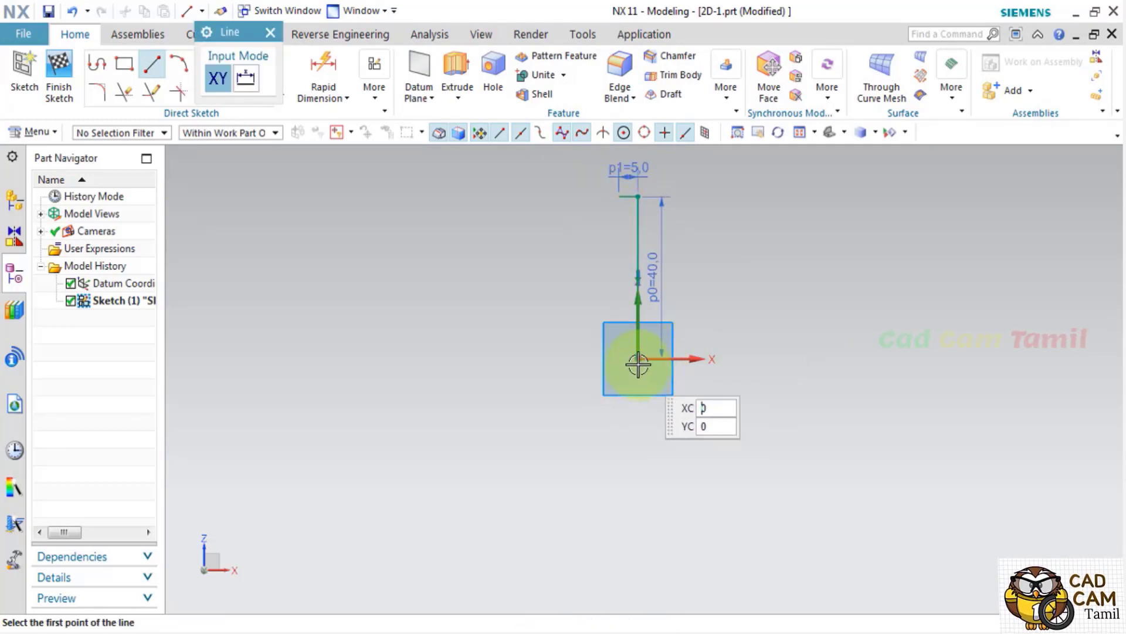
scroll(639, 352, down, 2)
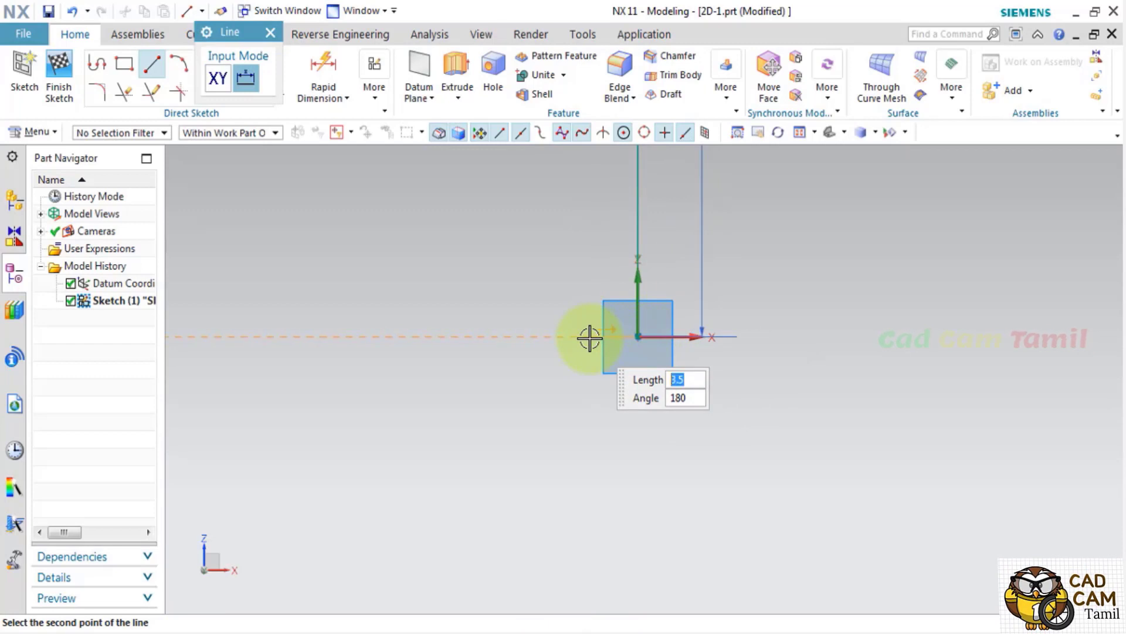
text(2)
key(Return)
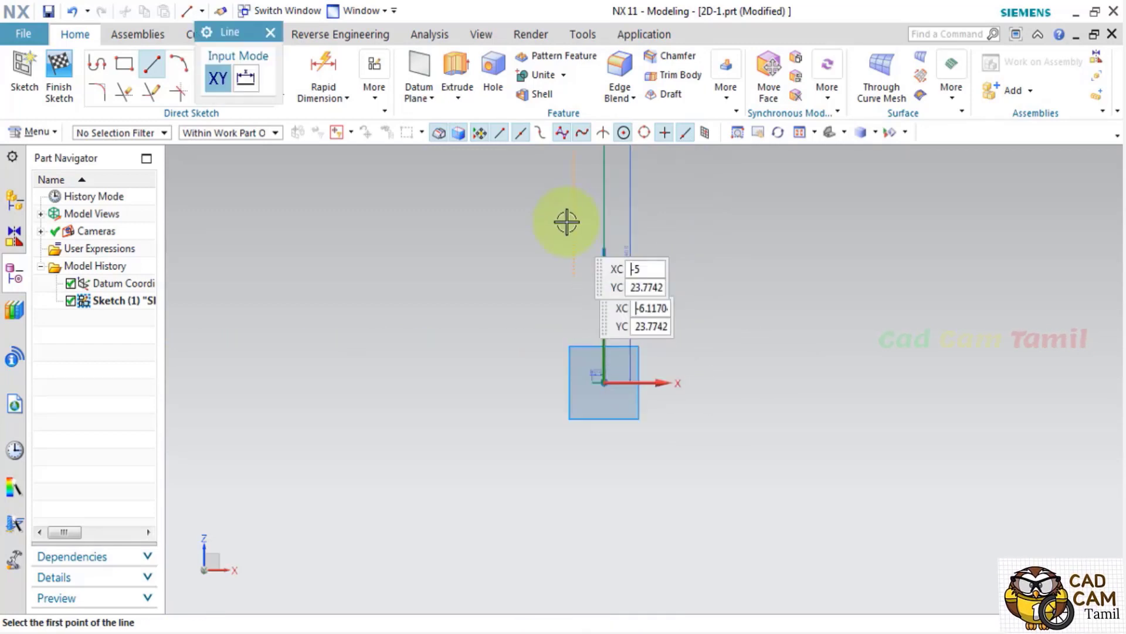
click(270, 32)
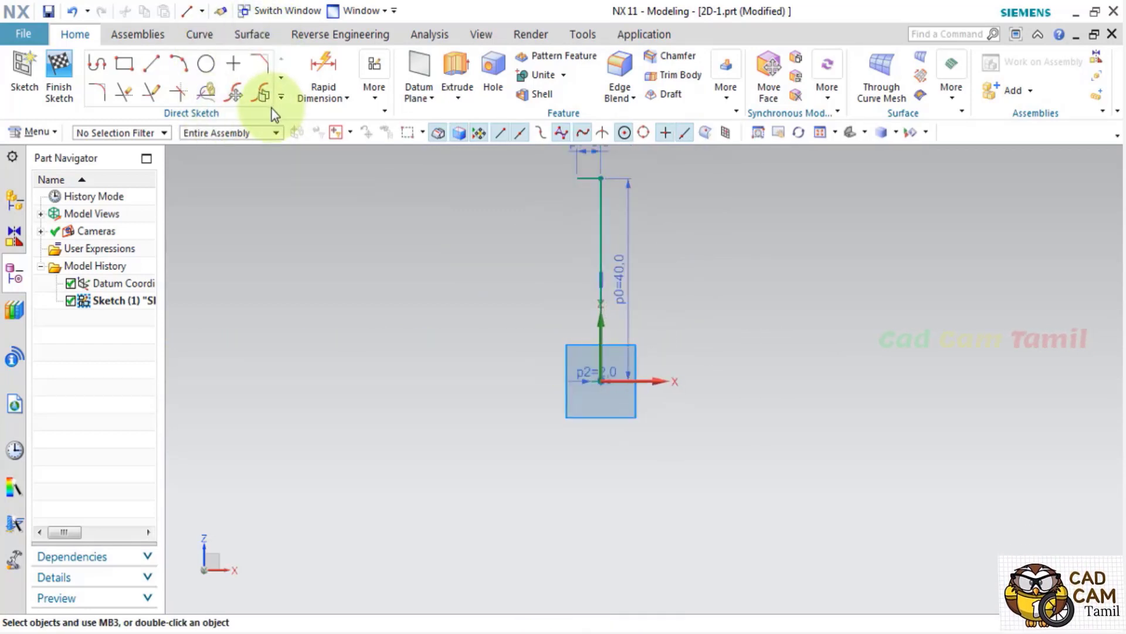
click(262, 93)
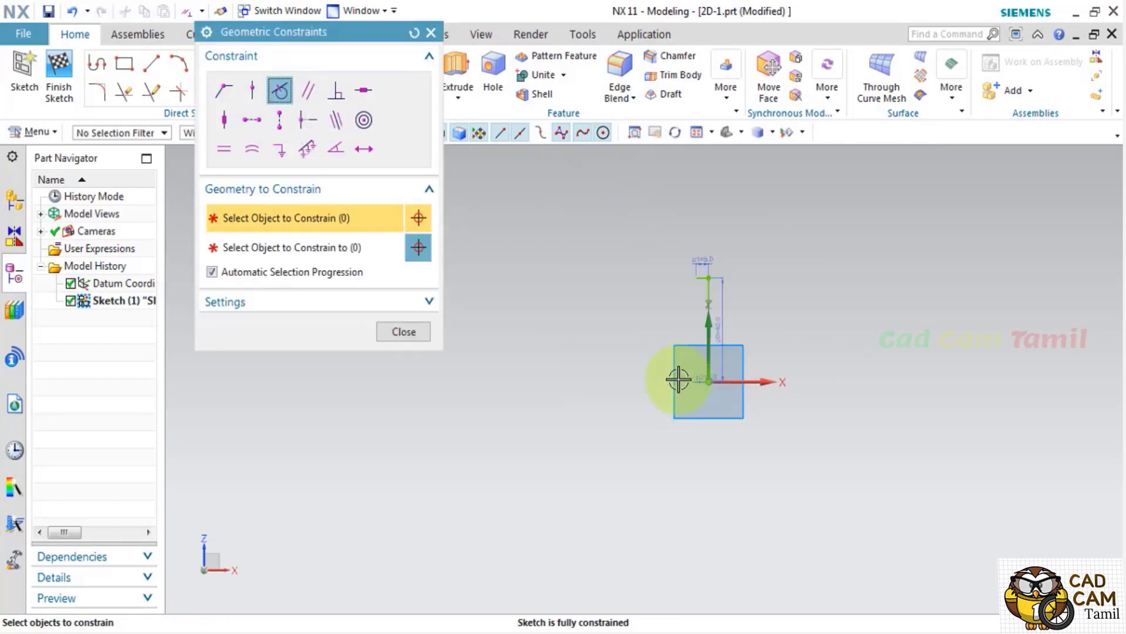
Draw a radius-12 arc curving down from the end of the top 5 mm line.
click(431, 31)
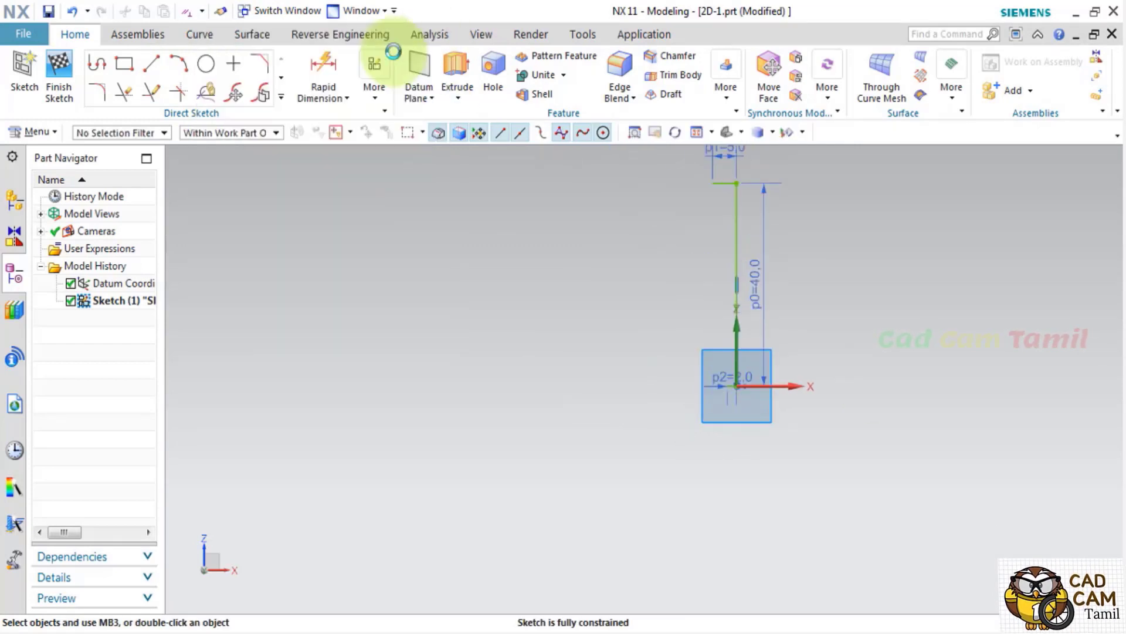
click(188, 68)
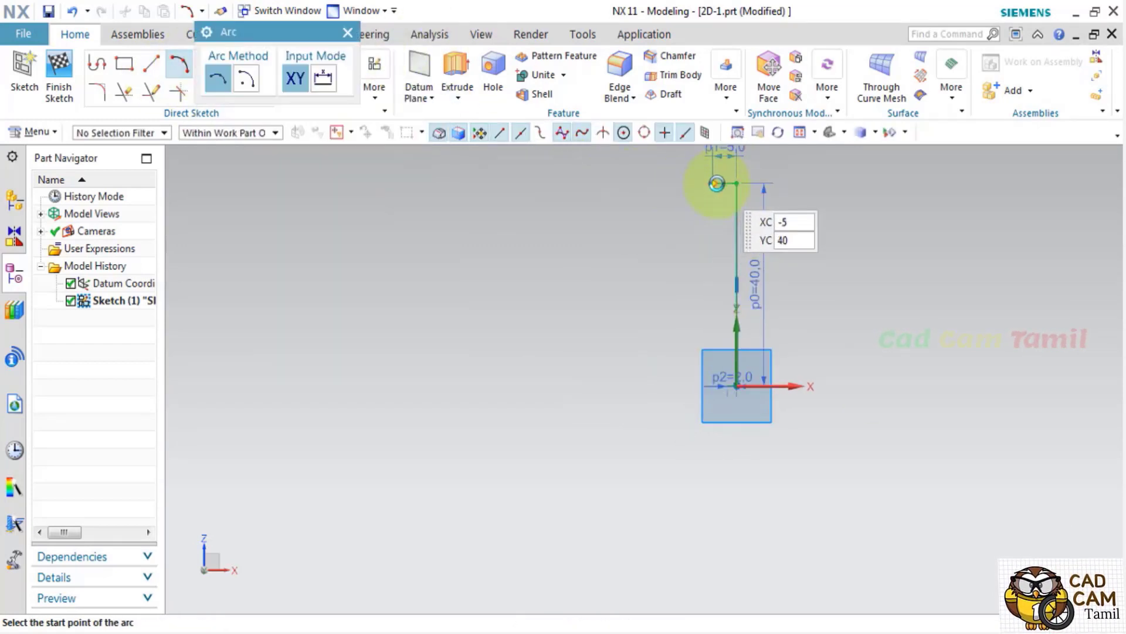
scroll(698, 270, up, 5)
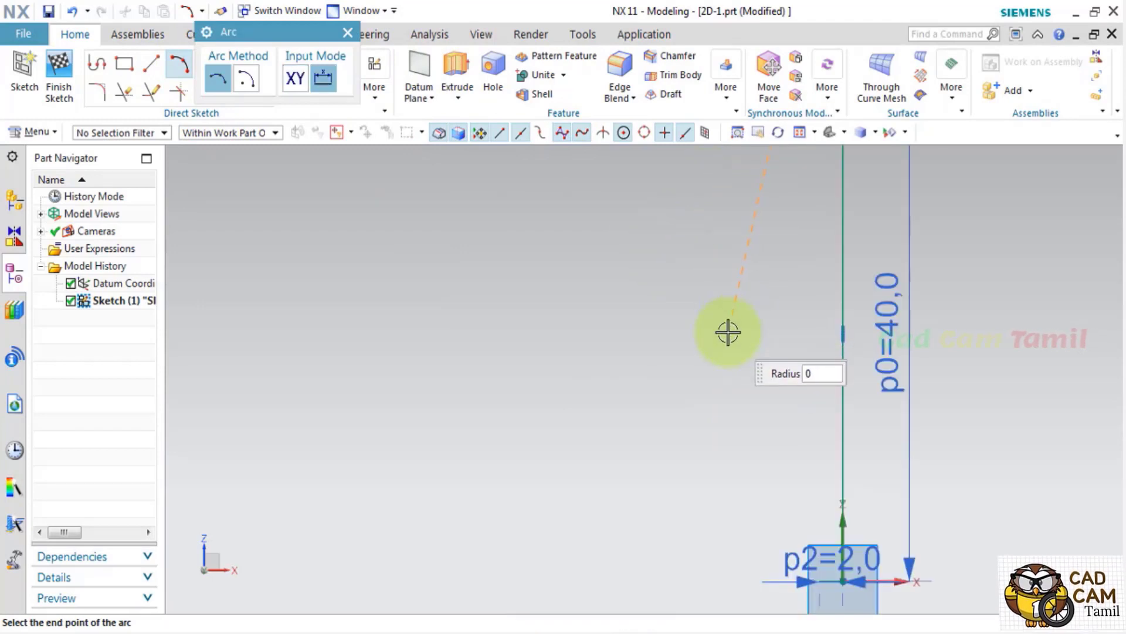
scroll(724, 333, down, 5)
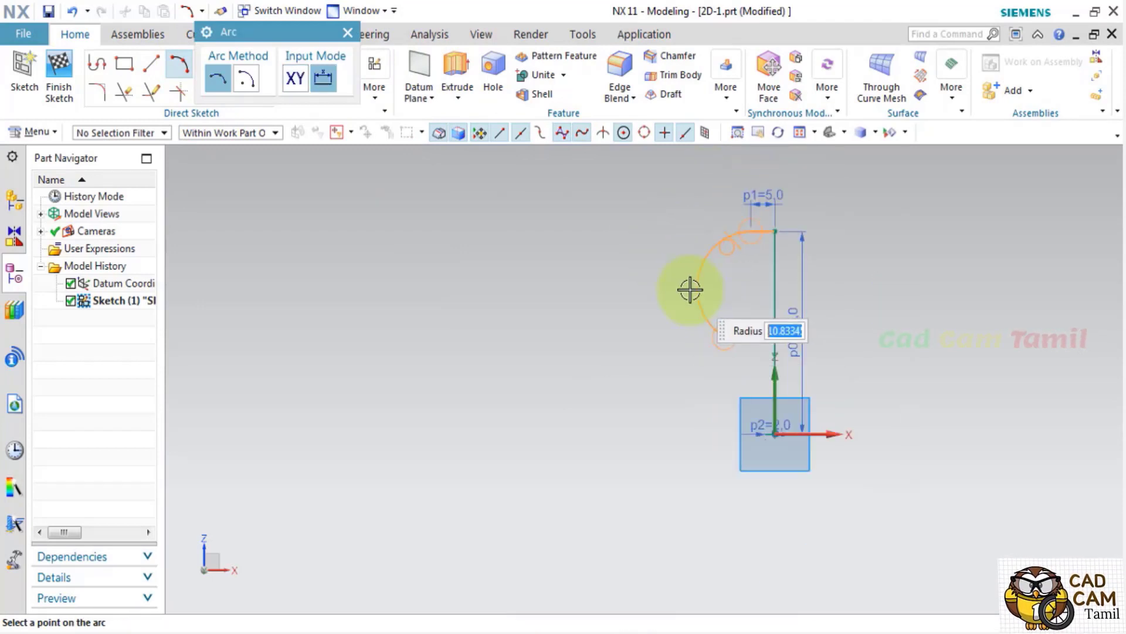
key(BackSpace)
text(12)
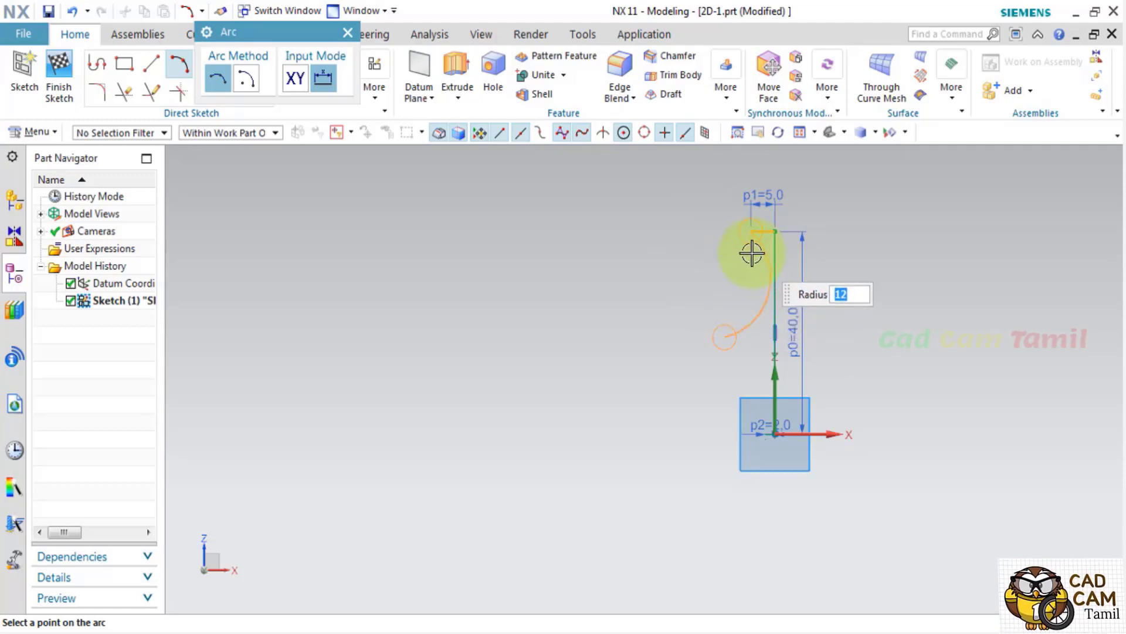
click(725, 283)
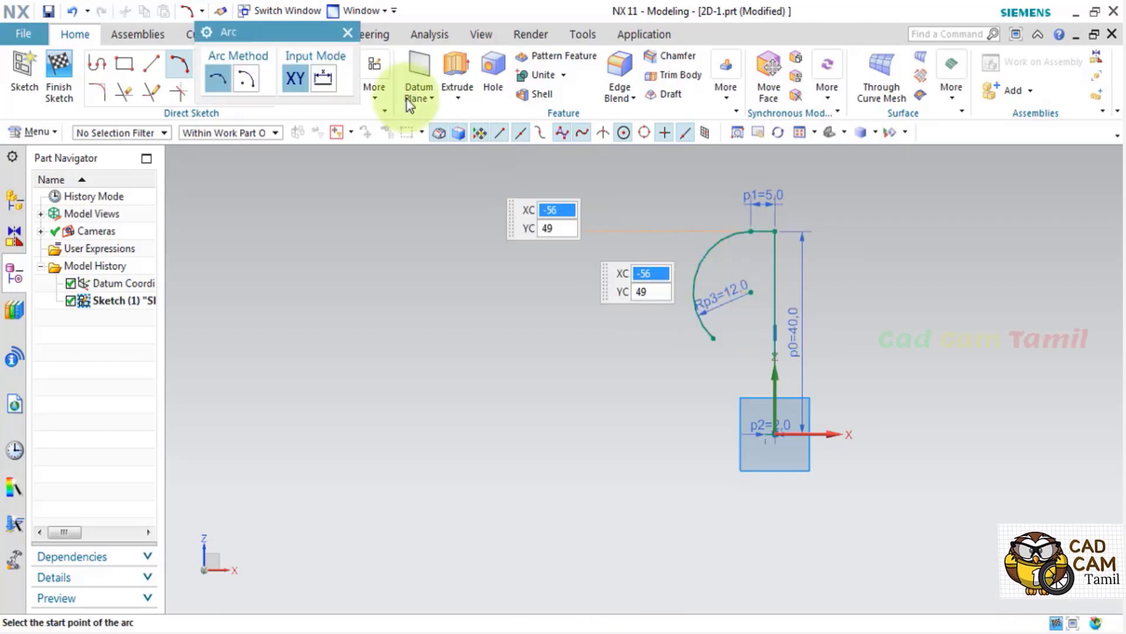
click(348, 32)
key(d)
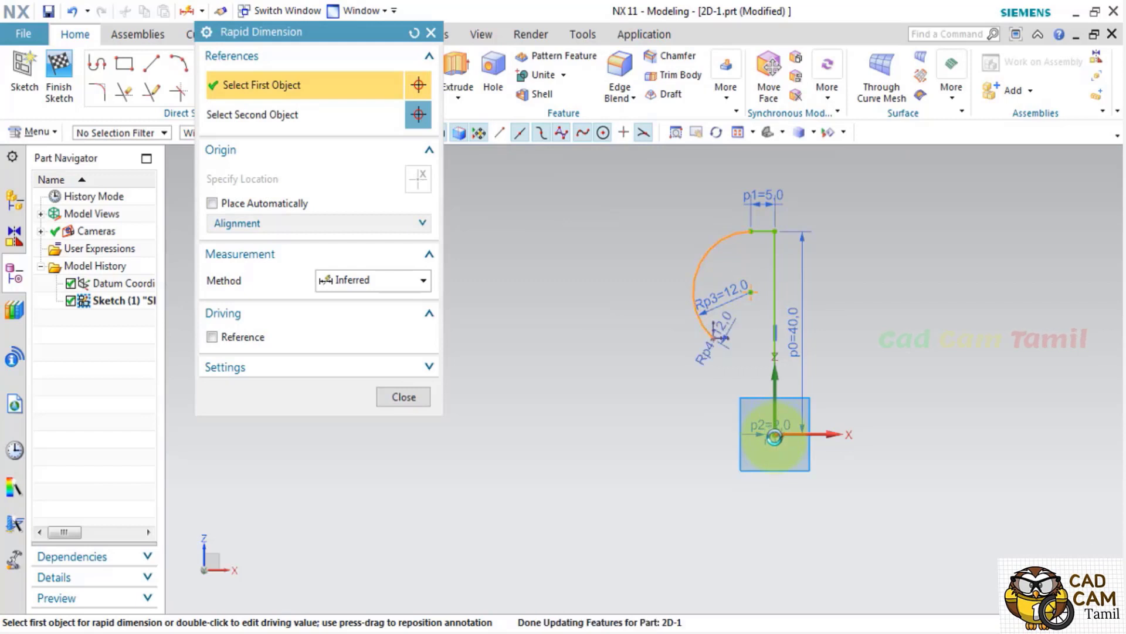
Dimension the R12 arc's lower end 20 above the sketch origin, then check the PDF drawing.
click(719, 335)
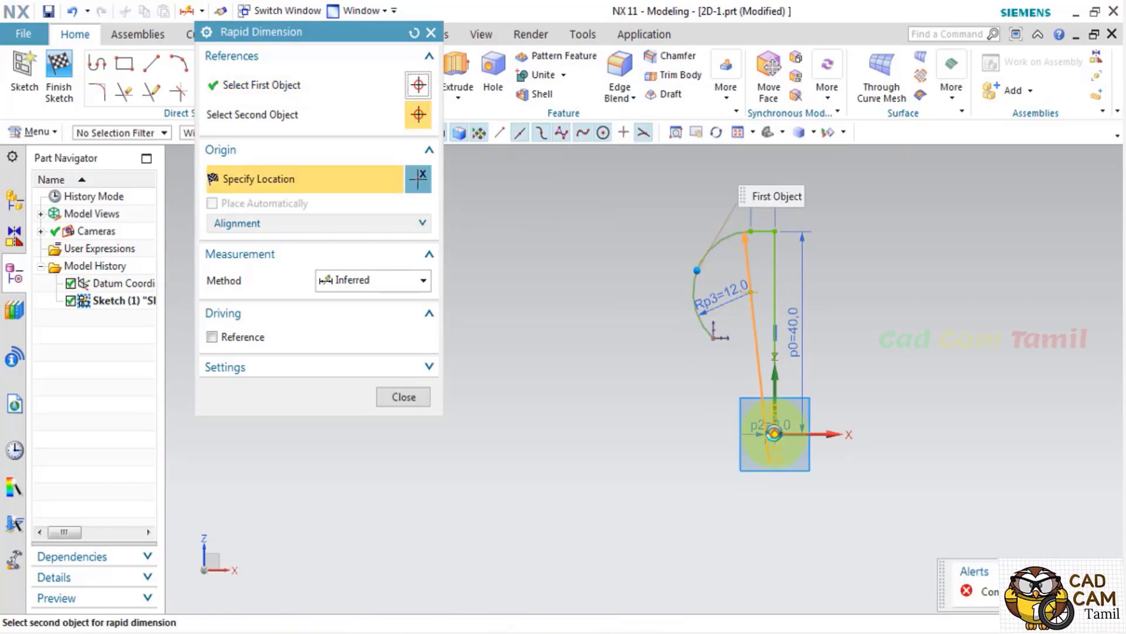
click(835, 410)
click(916, 373)
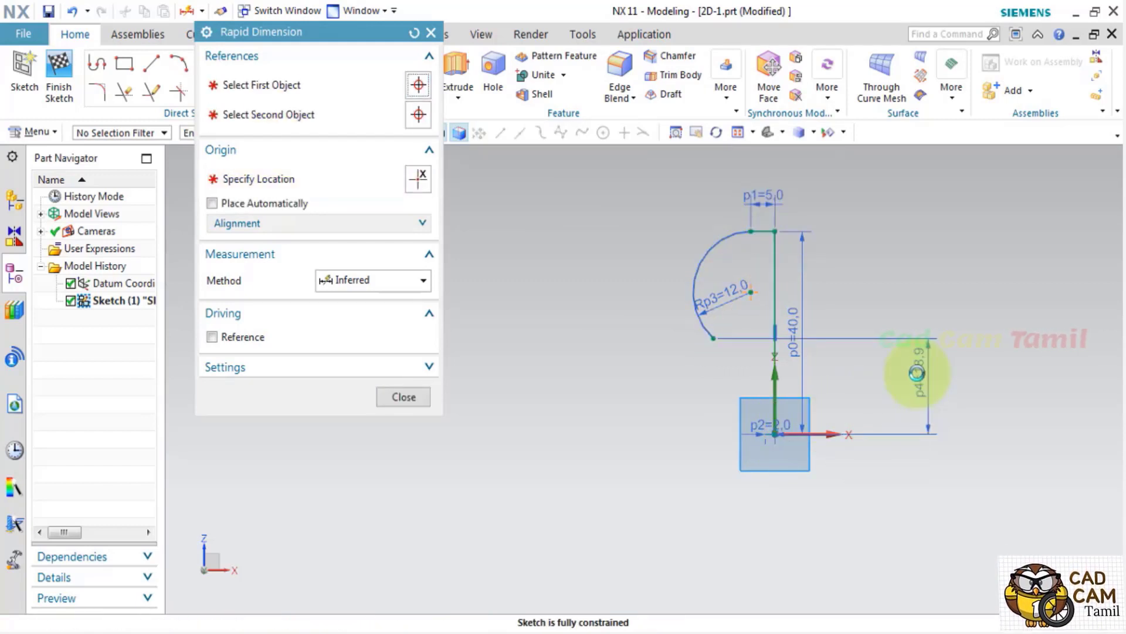
text(20)
key(Return)
scroll(780, 395, up, 2)
scroll(779, 395, up, 1)
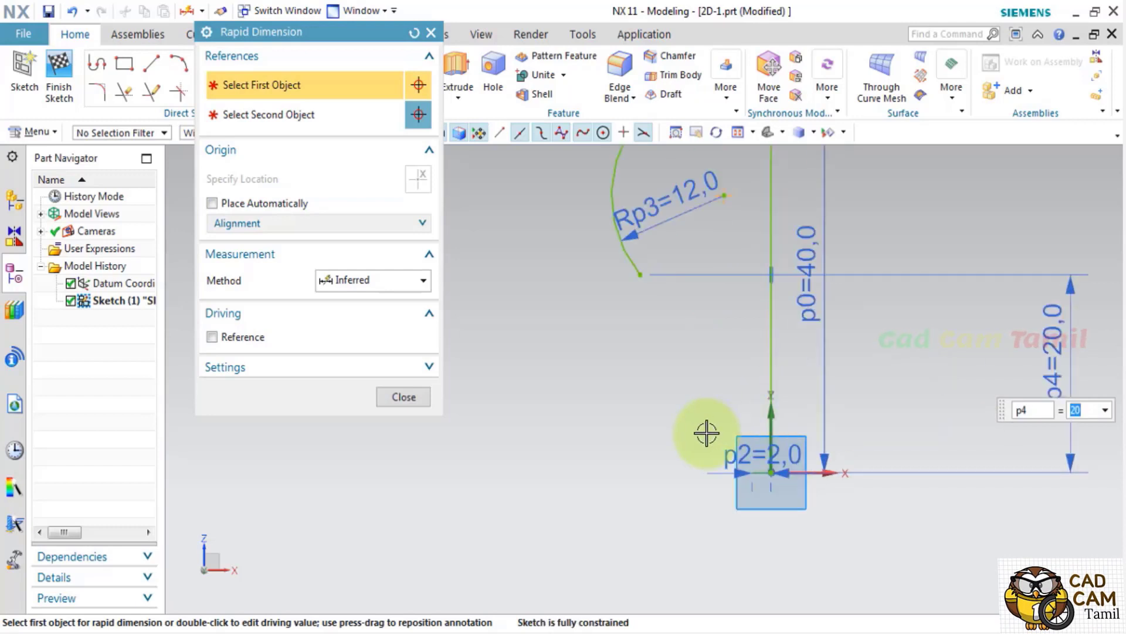
scroll(711, 433, up, 1)
click(405, 397)
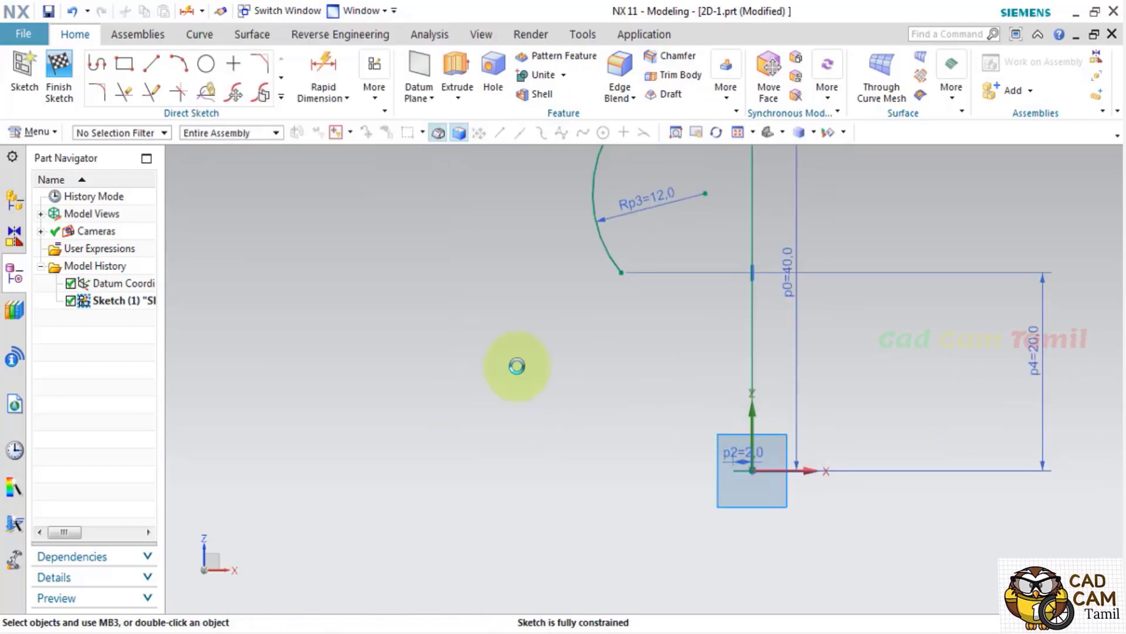
click(320, 630)
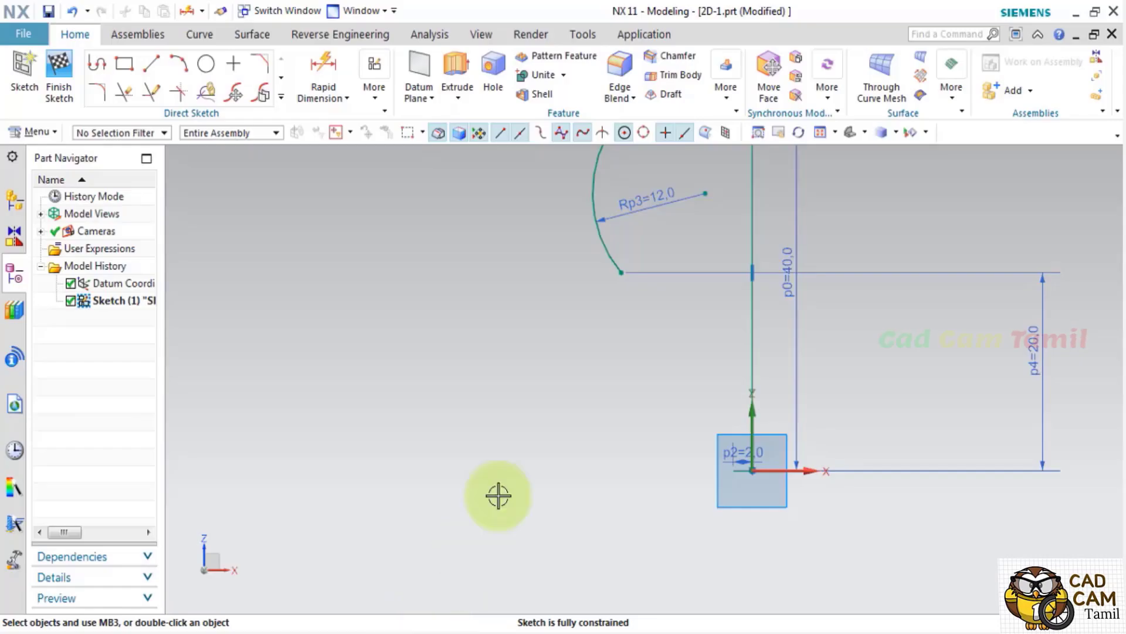
Draw a radius-30 arc continuing down from the R12 arc's lower end.
click(189, 72)
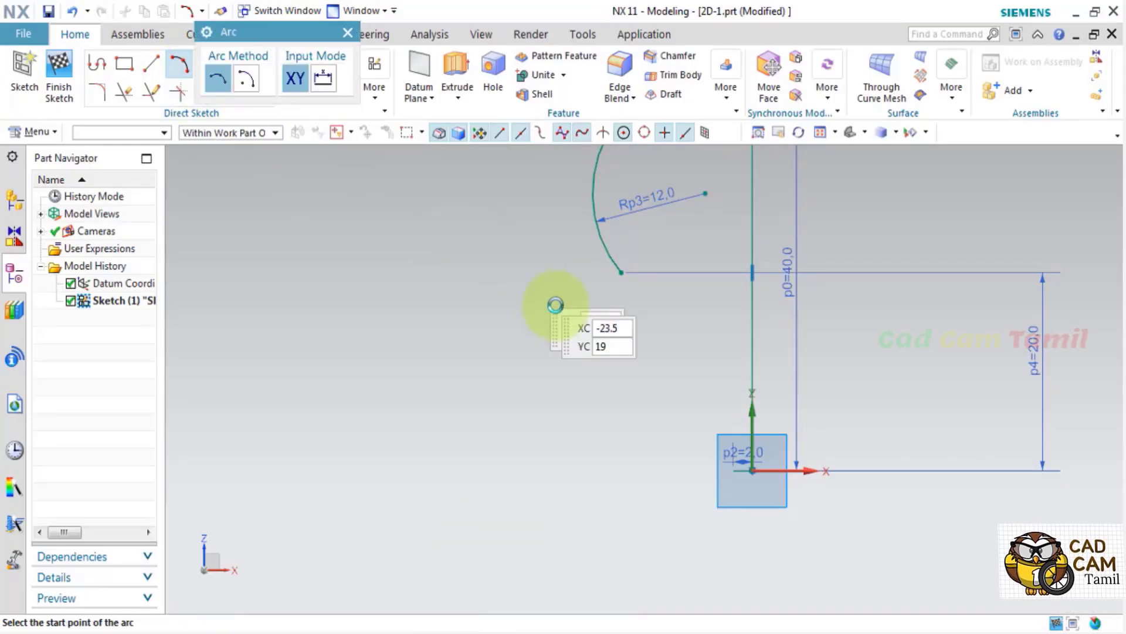
click(622, 273)
scroll(678, 354, up, 3)
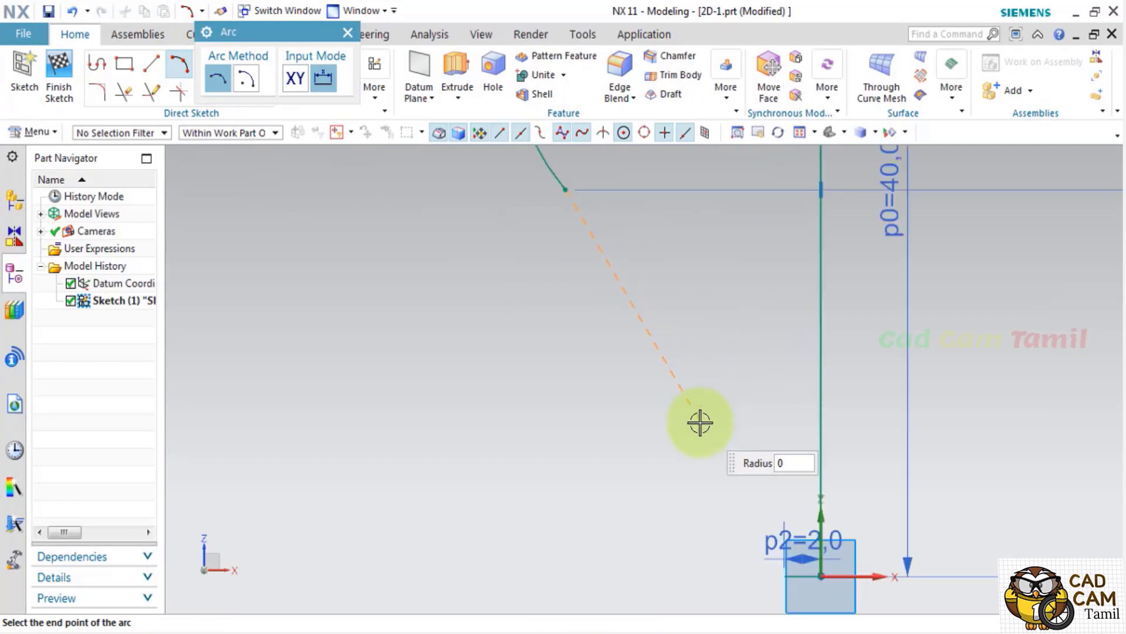
click(700, 422)
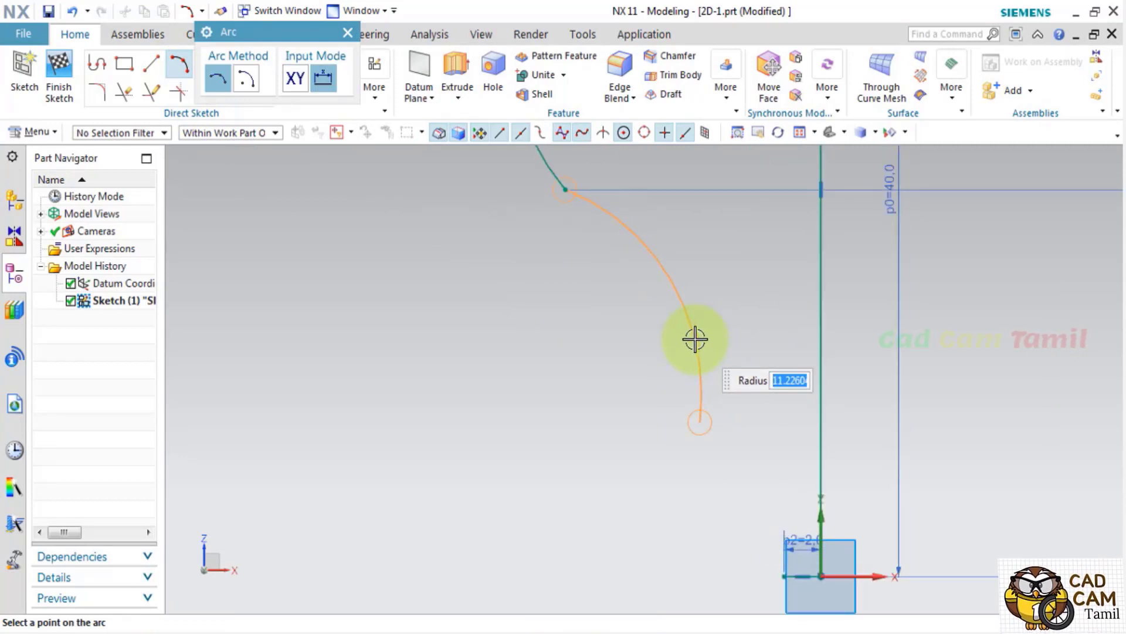
text(3)
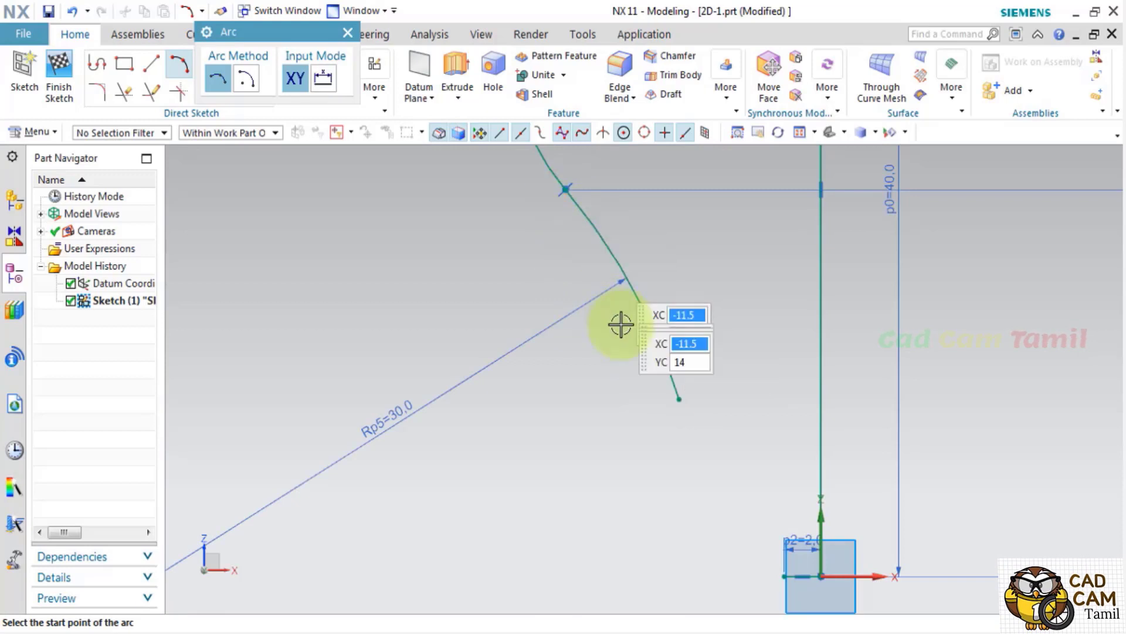
scroll(348, 41, down, 1)
click(348, 32)
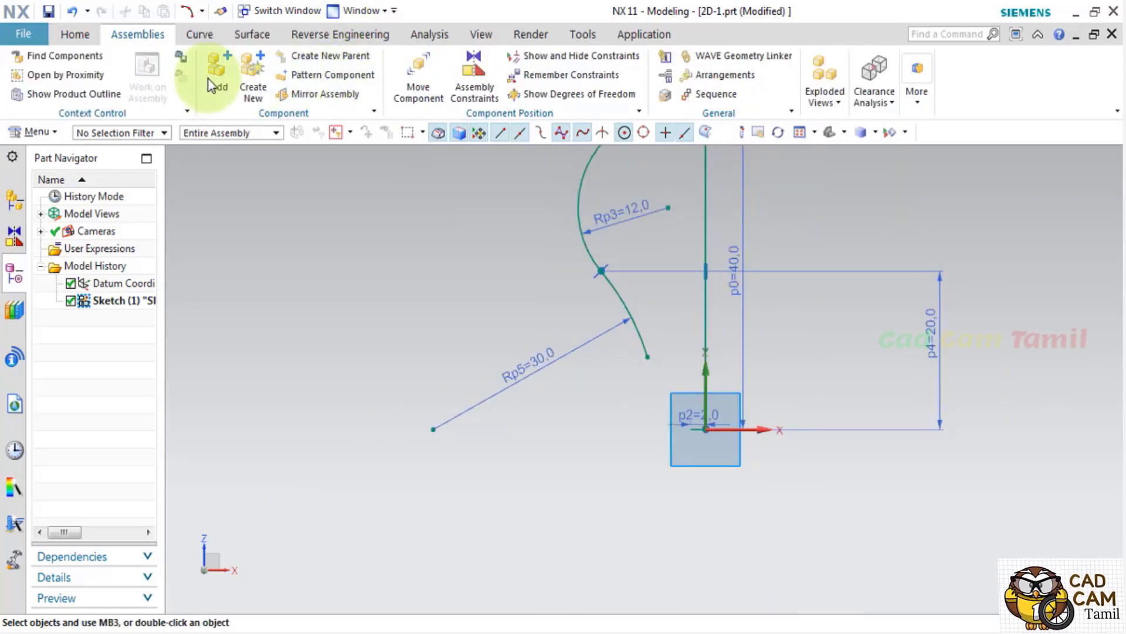
click(88, 35)
Dimension the R30 arc's lower end 10 above the origin and compare with the PDF drawing.
click(329, 64)
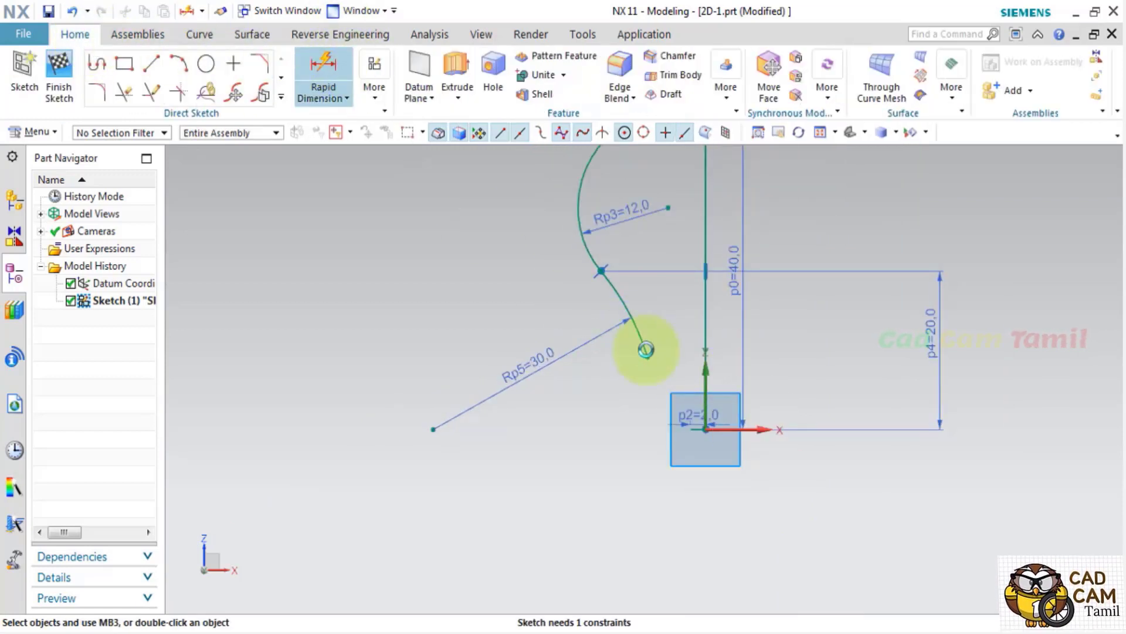
click(706, 431)
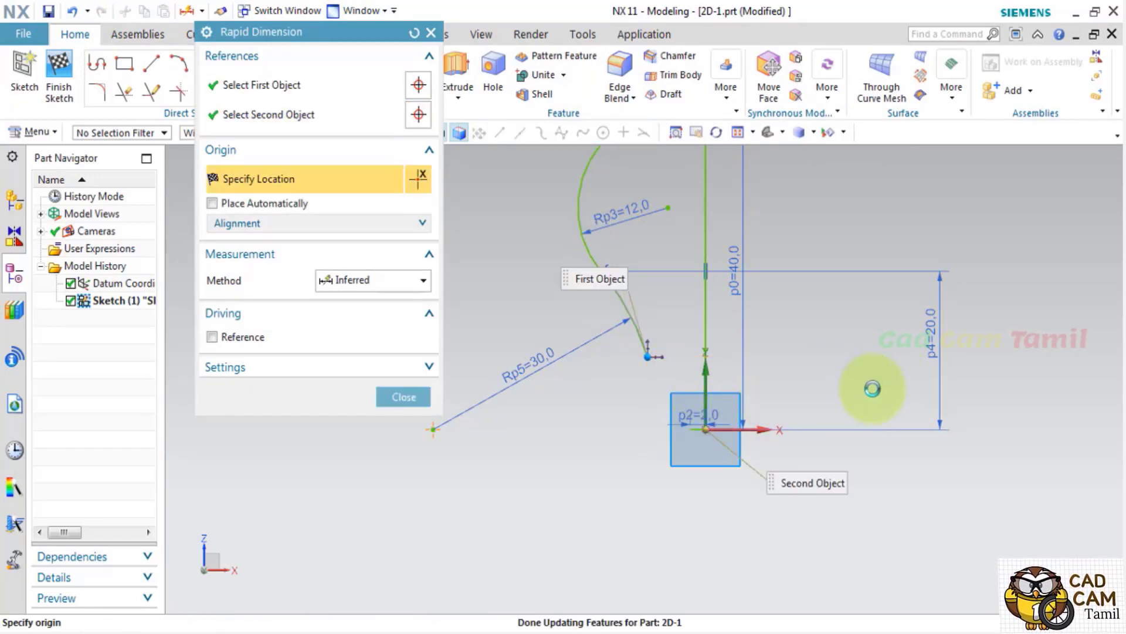
click(873, 388)
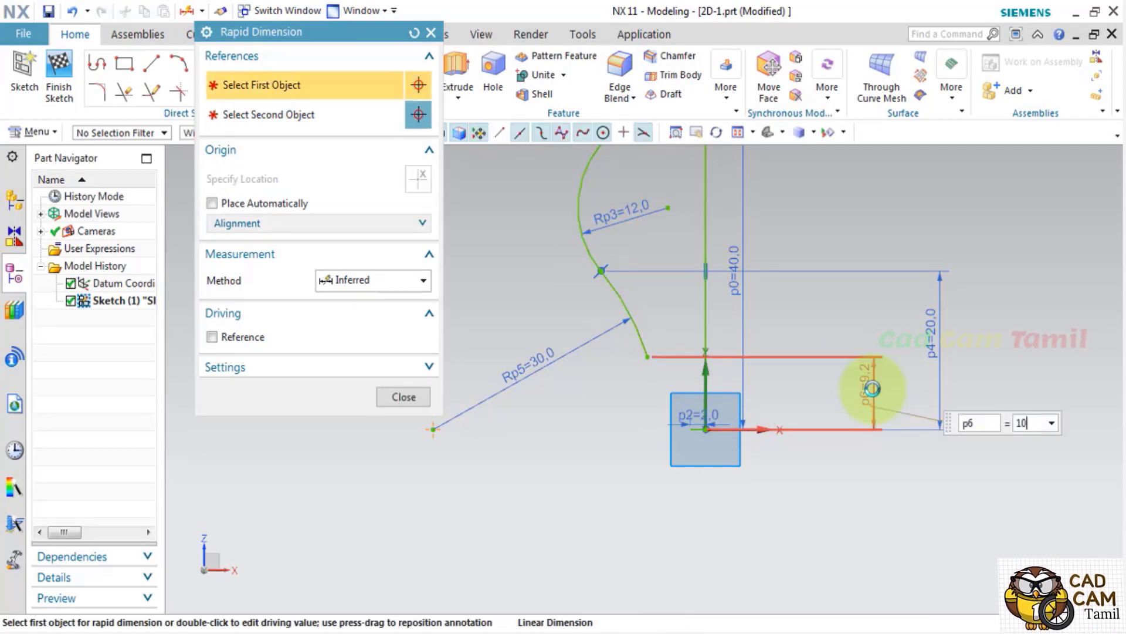
key(Return)
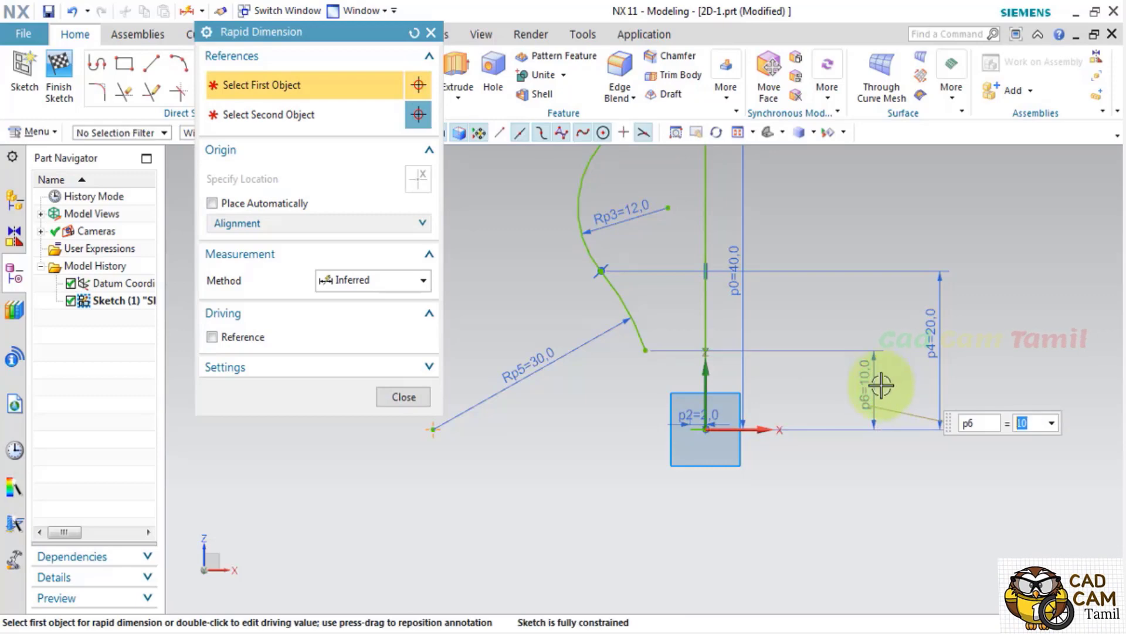
middle_drag(752, 371, 604, 415)
middle_drag(737, 447, 368, 616)
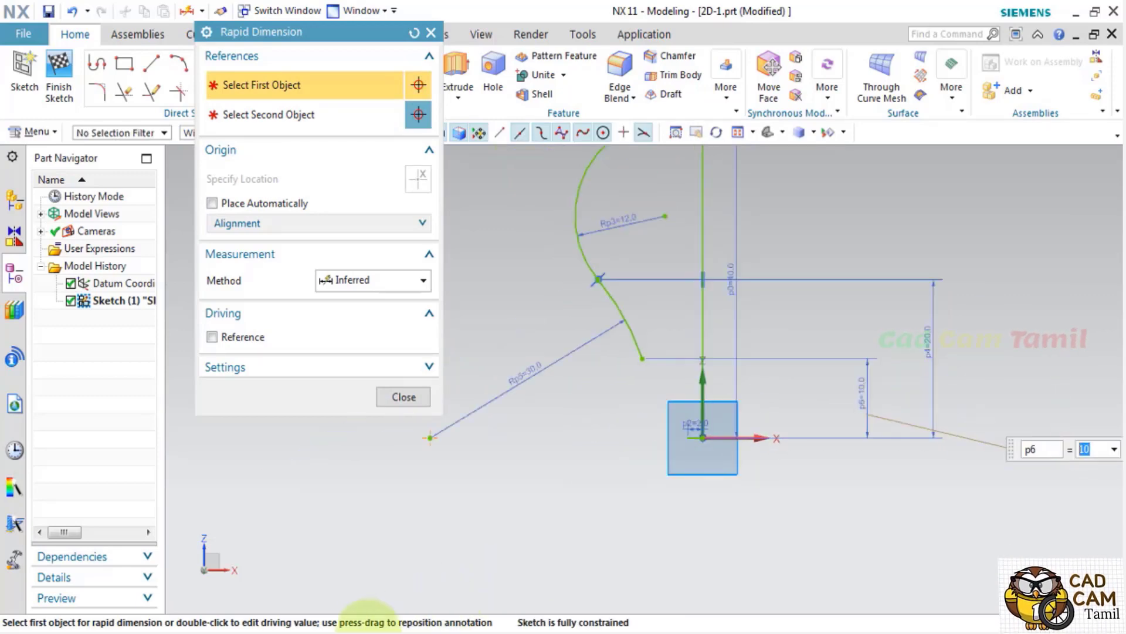
key(alt+Tab)
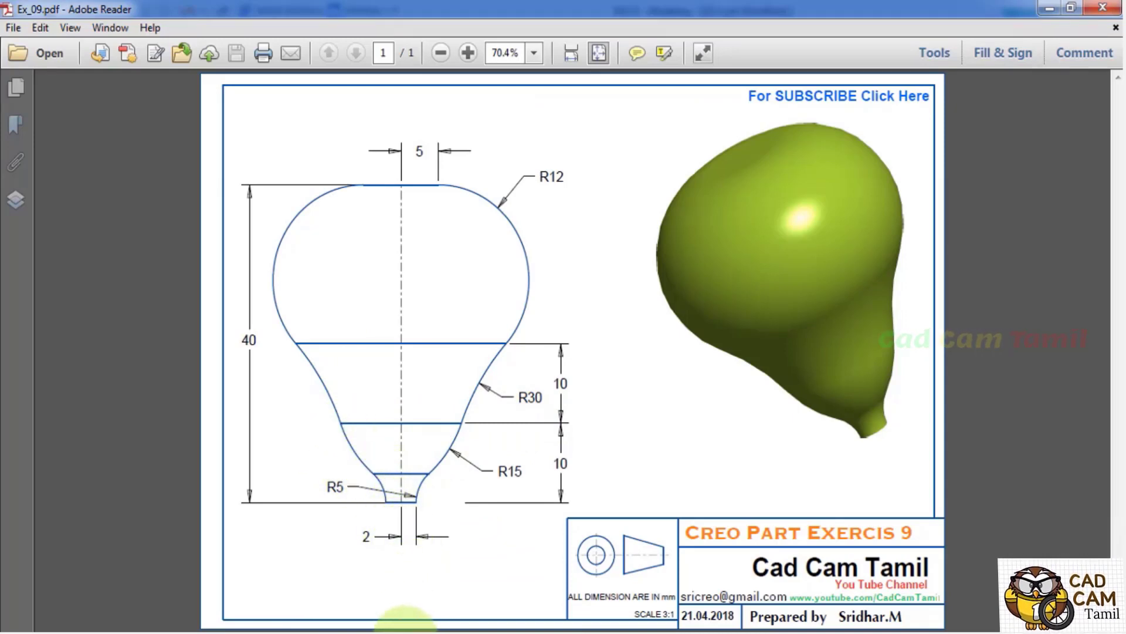
key(alt+Tab)
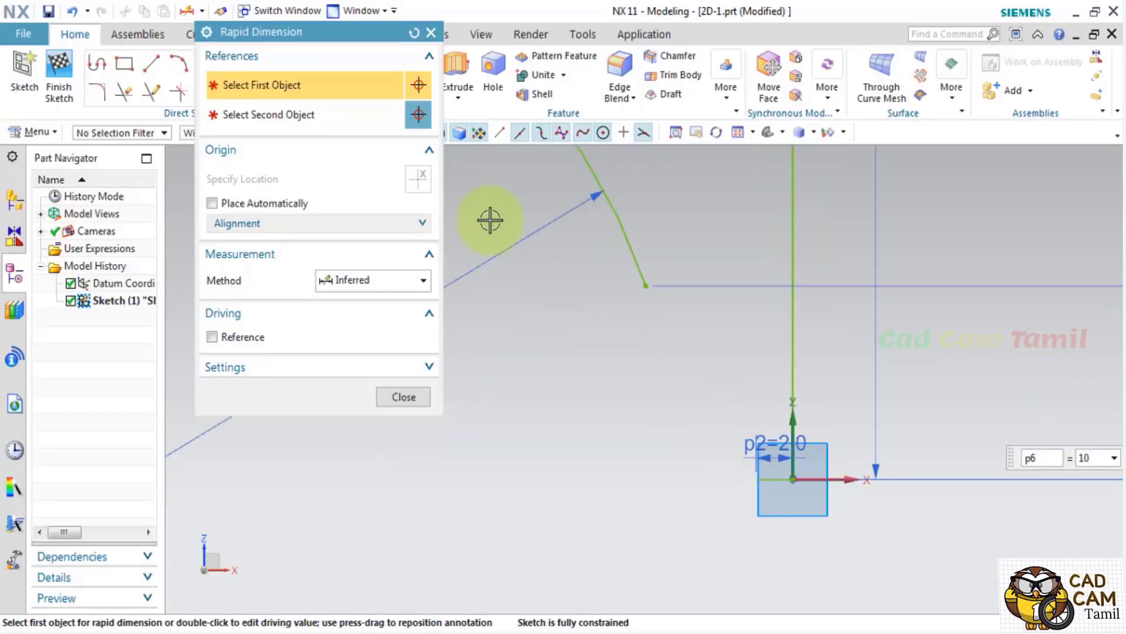
key(a)
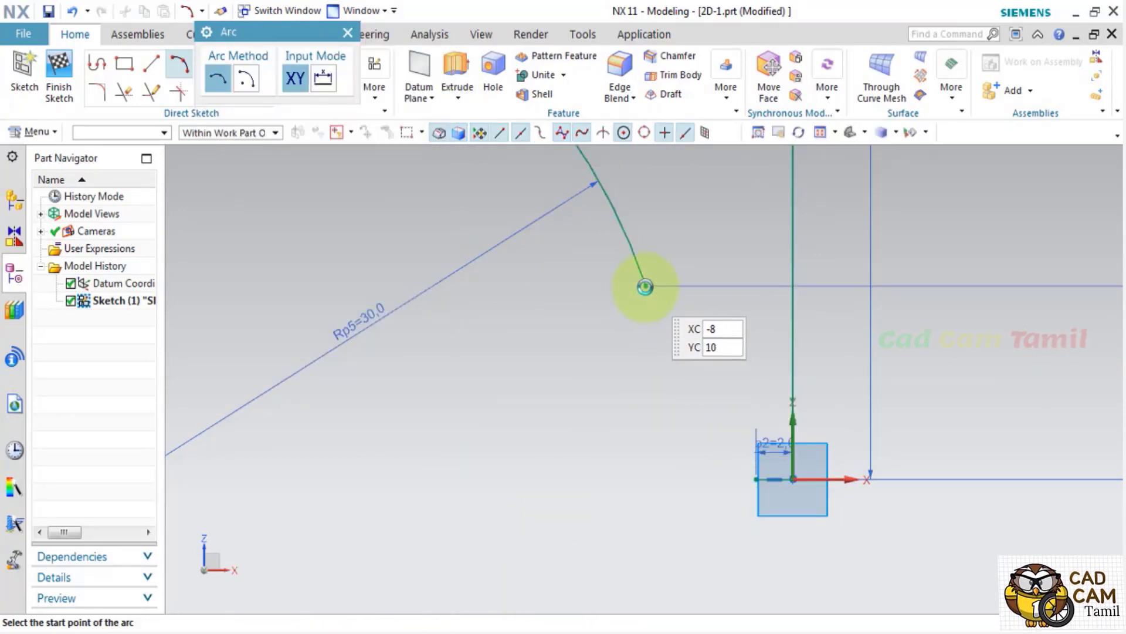
Draw two 3-point arcs from the R30 arc's end down to the base point.
click(646, 286)
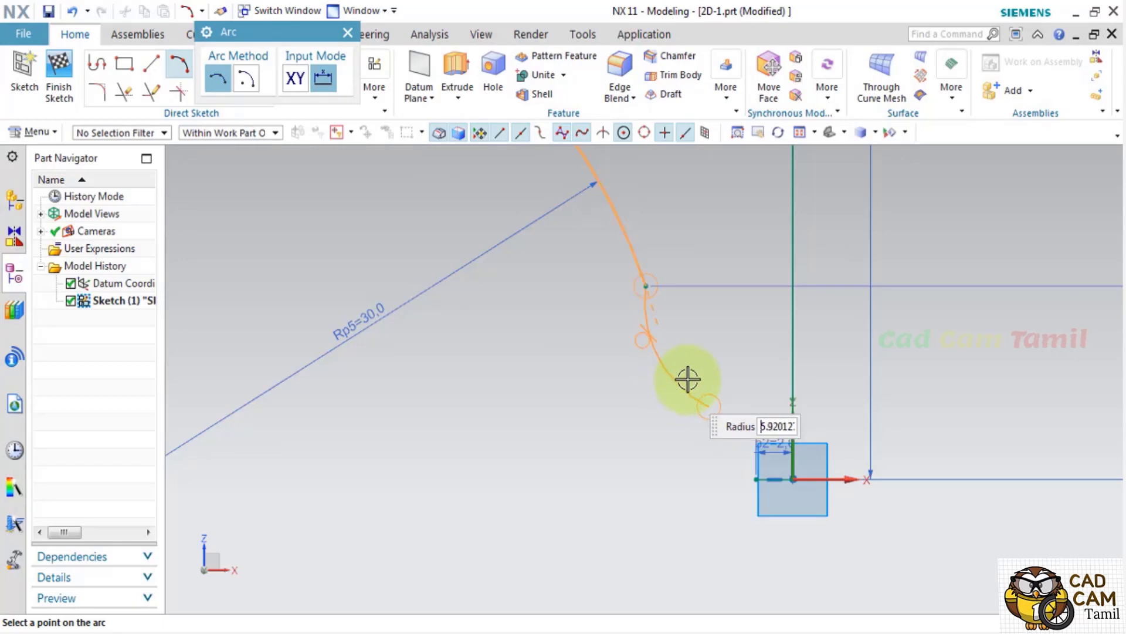
click(737, 461)
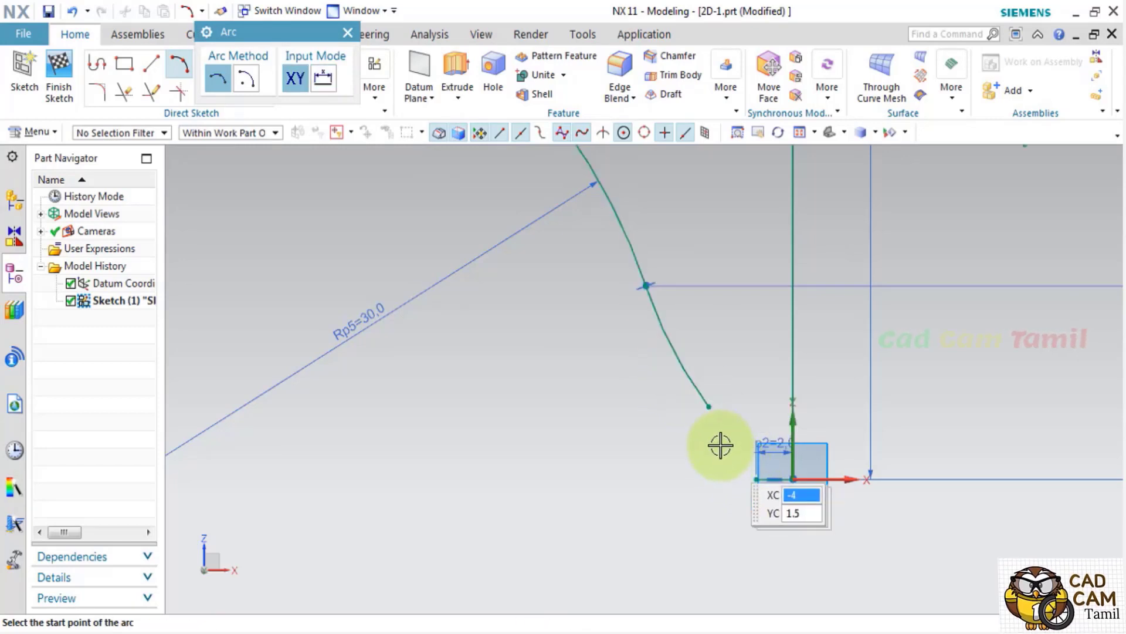
click(709, 408)
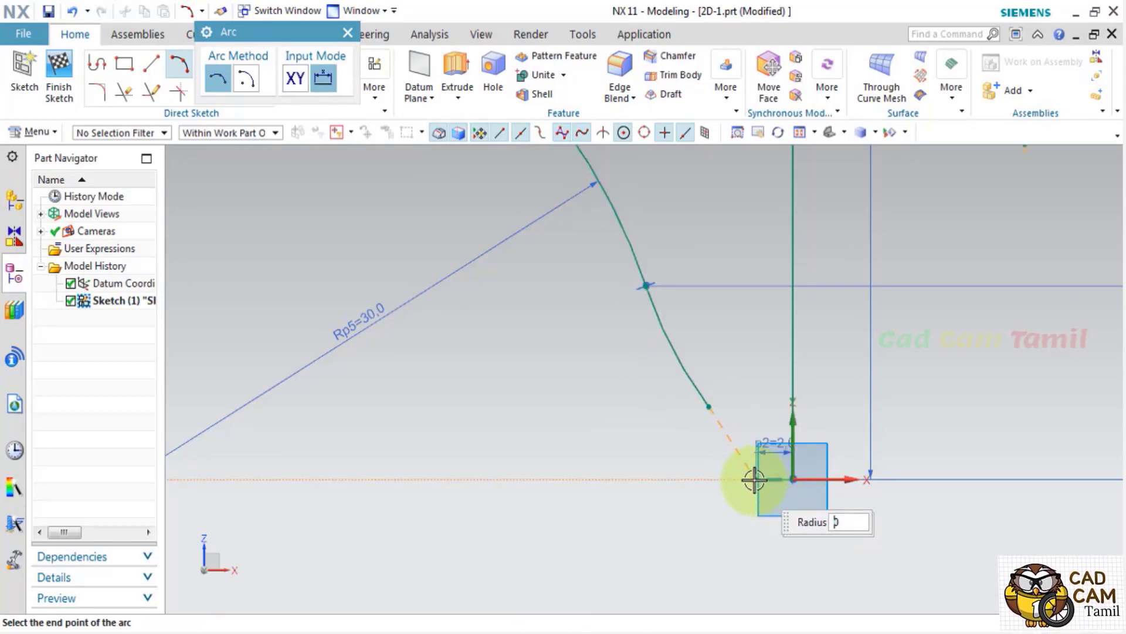
scroll(736, 421, down, 4)
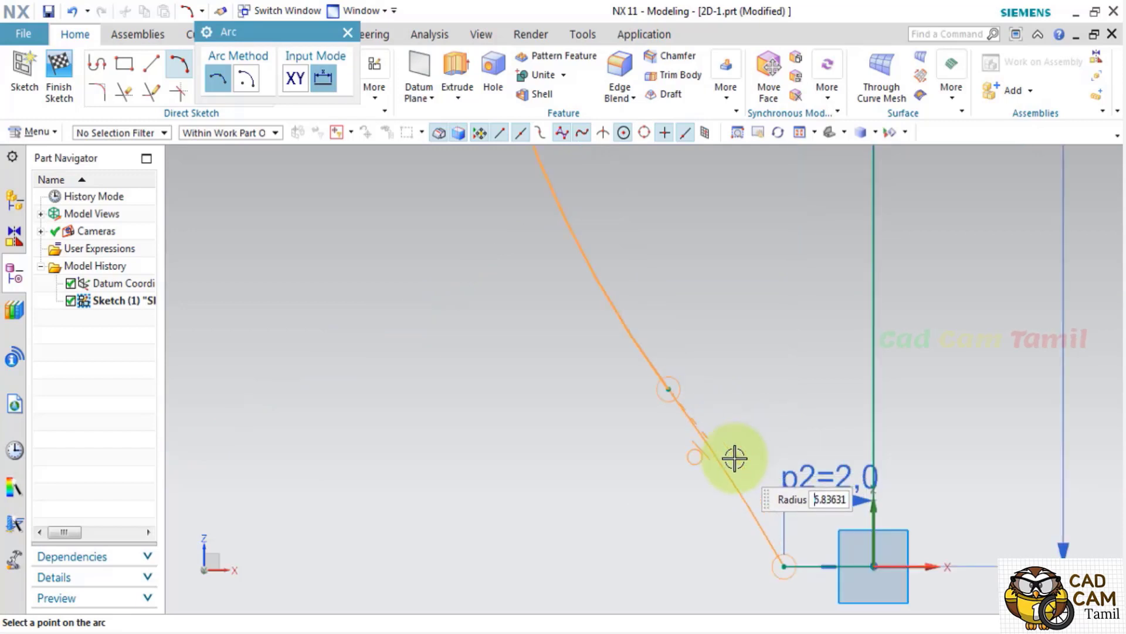
click(732, 495)
scroll(667, 416, up, 5)
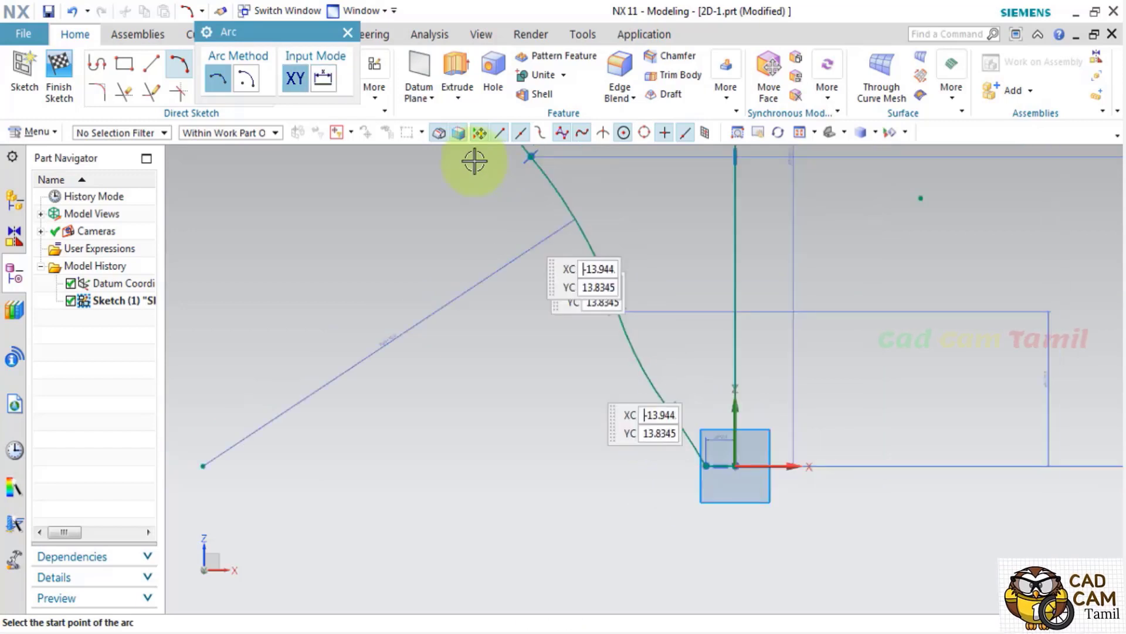
click(348, 32)
click(304, 65)
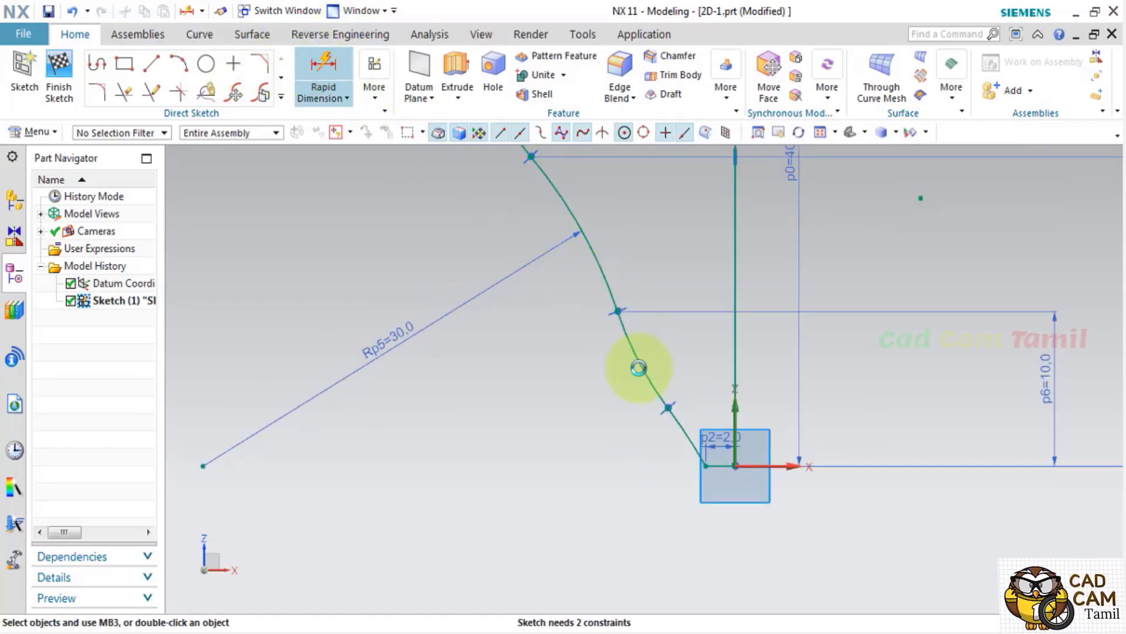
Dimension the bottom arc to radius 5 and the arc above it to radius 15.
click(685, 432)
click(762, 473)
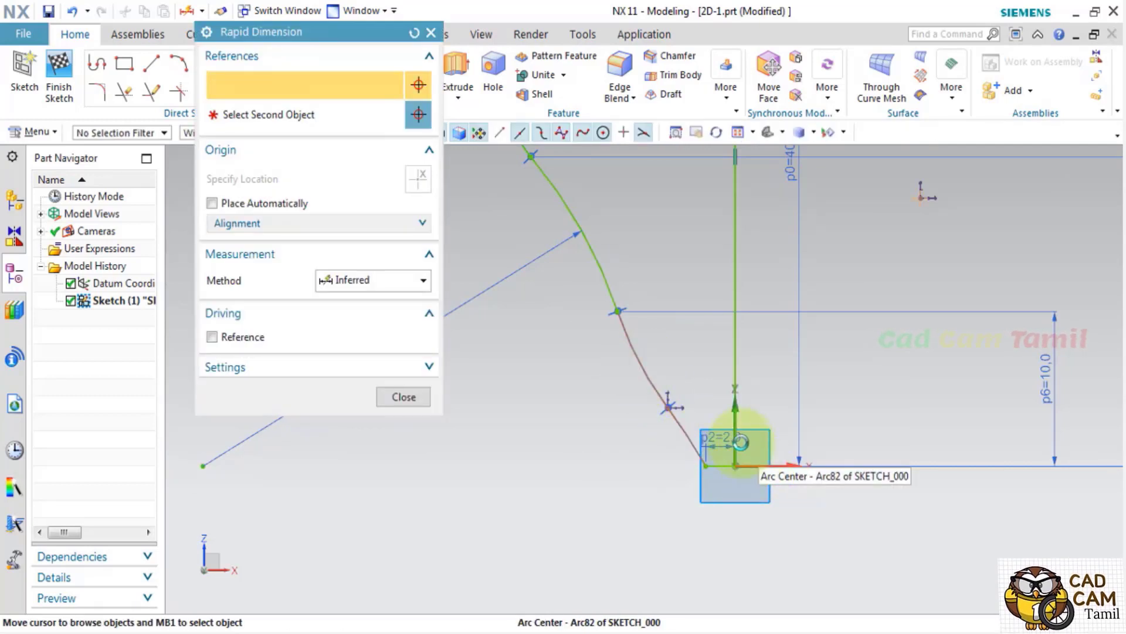
scroll(708, 404, up, 5)
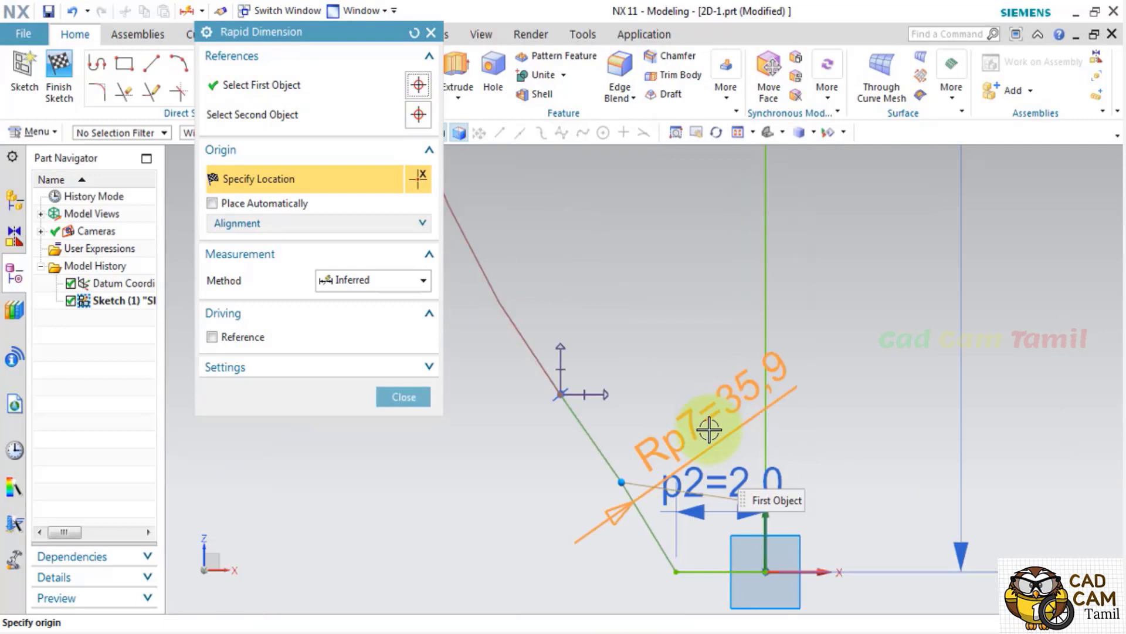
click(710, 427)
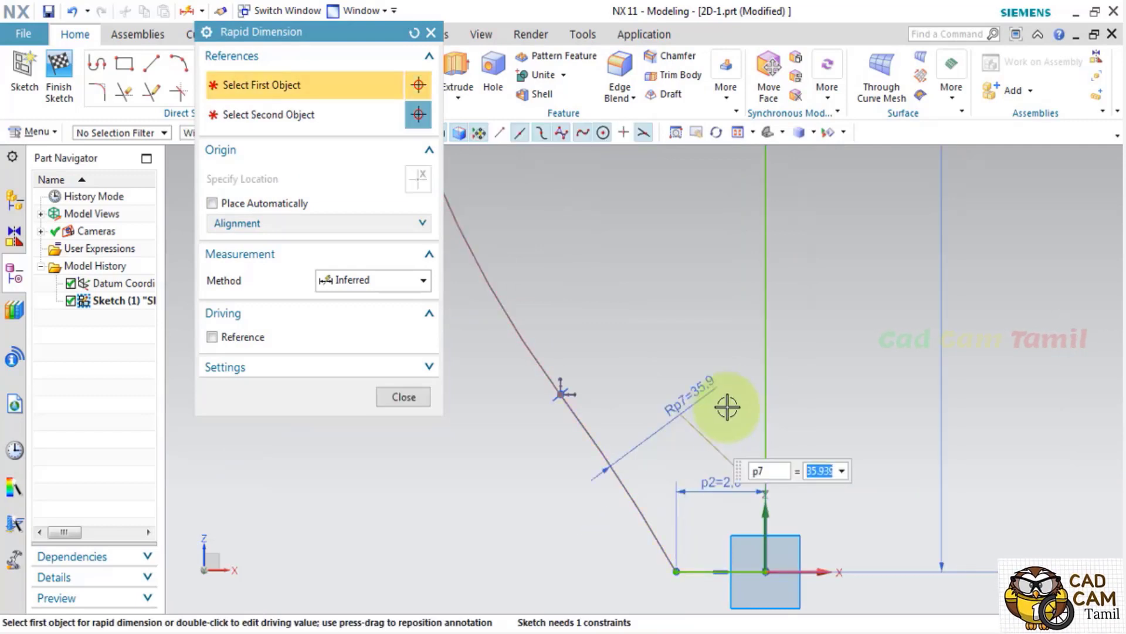
text(5)
text(3)
key(Return)
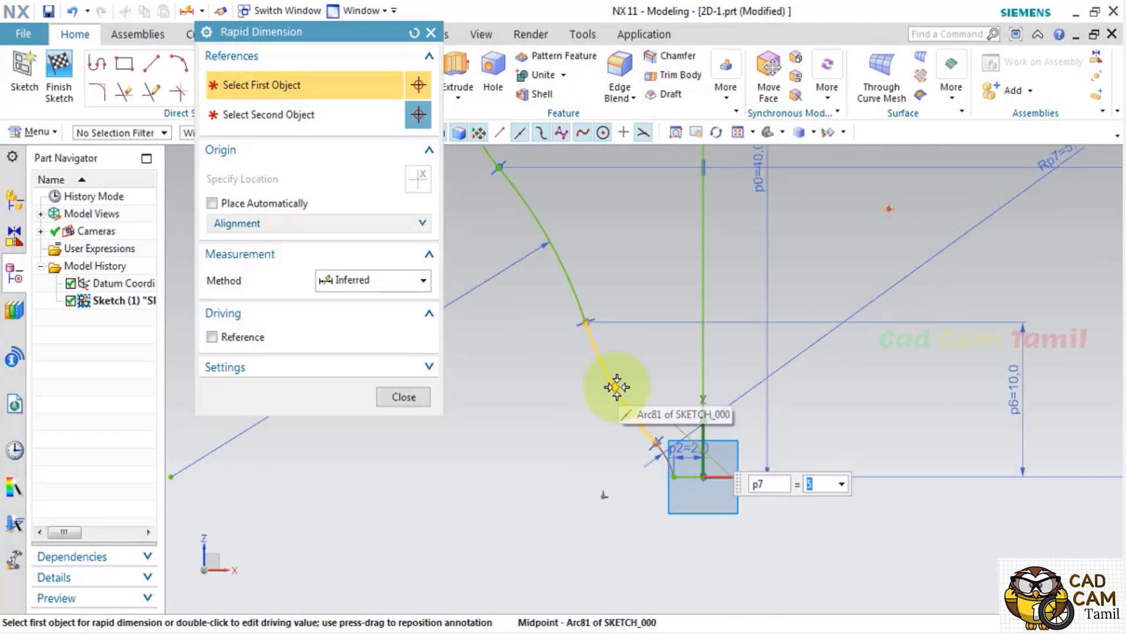
click(617, 387)
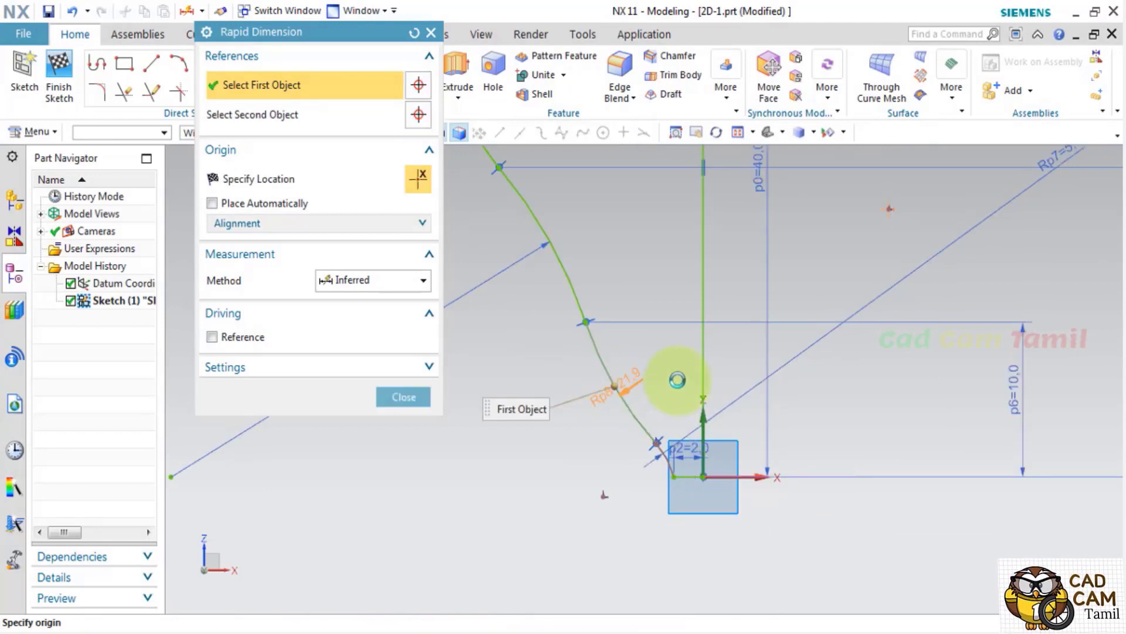
click(667, 371)
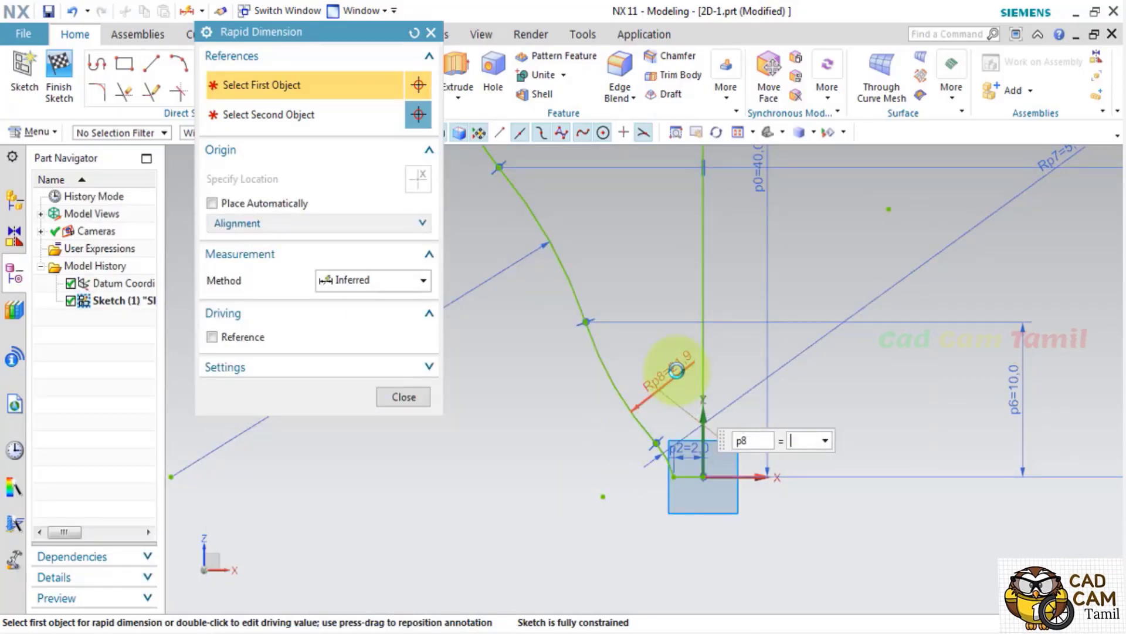
text(15)
key(Return)
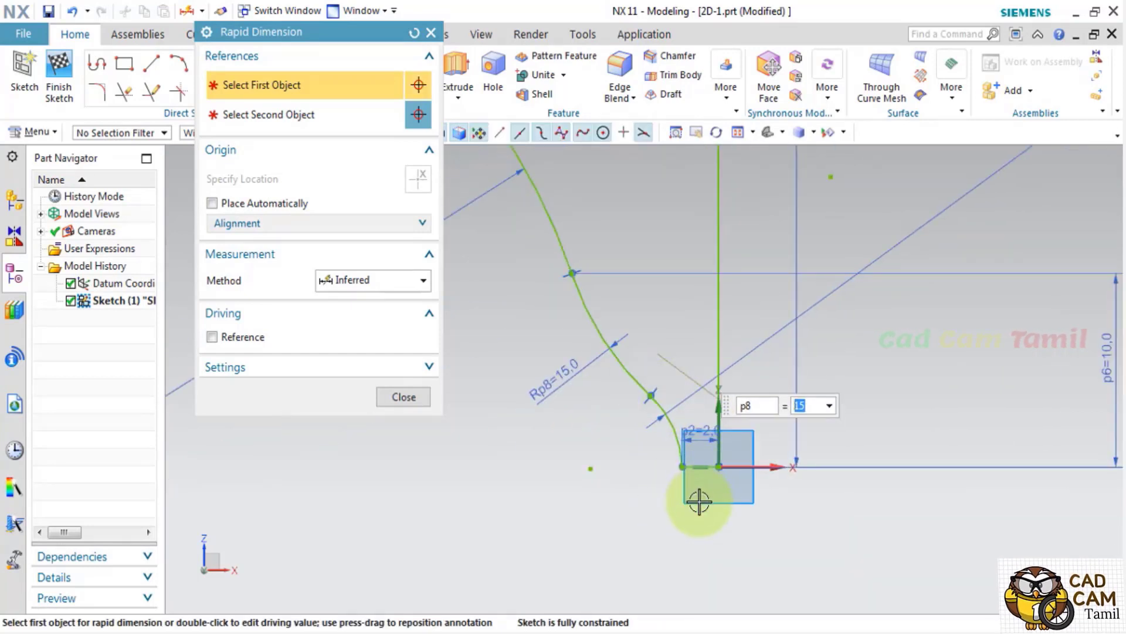
click(414, 399)
Convert the 40 mm vertical line into a dashed reference centre line.
scroll(604, 467, down, 3)
scroll(579, 415, down, 2)
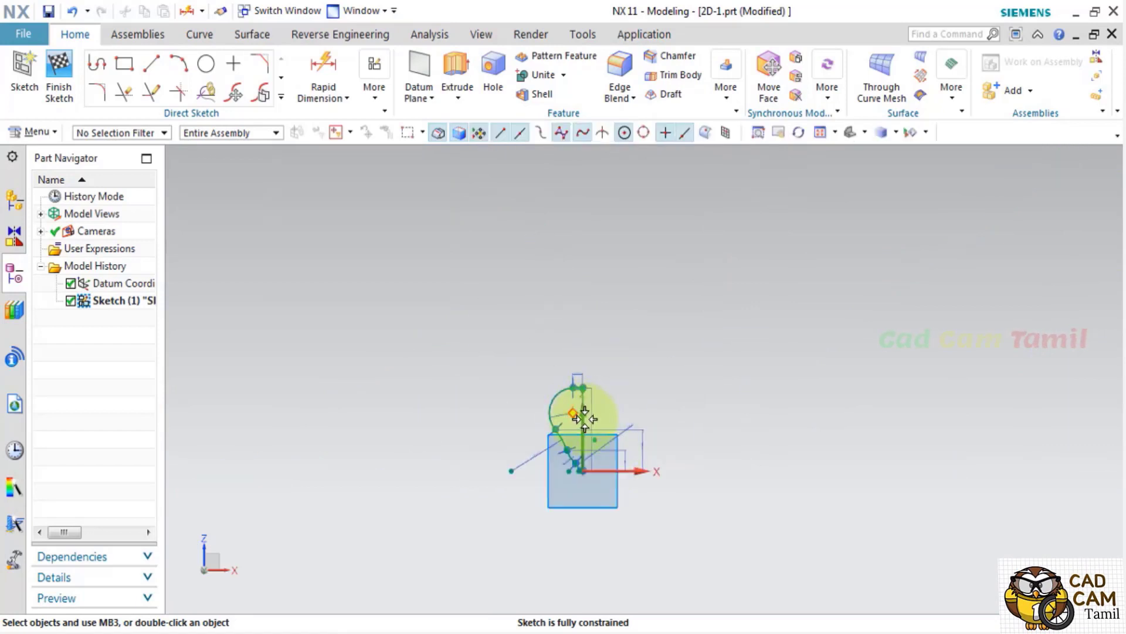
scroll(594, 431, up, 4)
scroll(565, 323, up, 3)
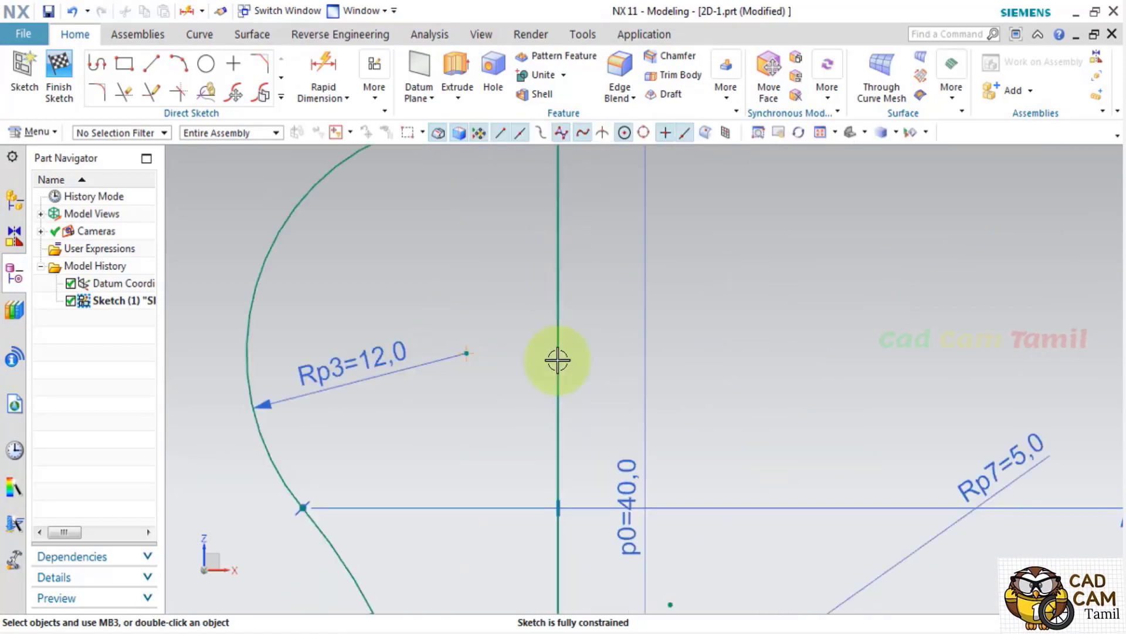
scroll(604, 441, down, 4)
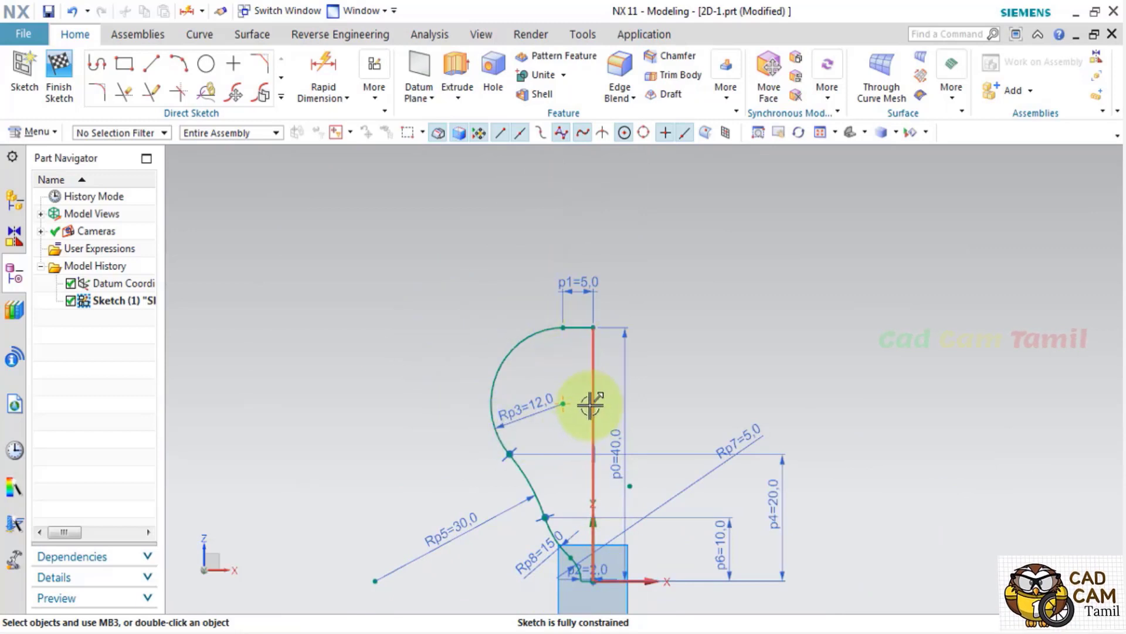
scroll(589, 405, up, 2)
scroll(592, 399, down, 2)
scroll(584, 432, up, 3)
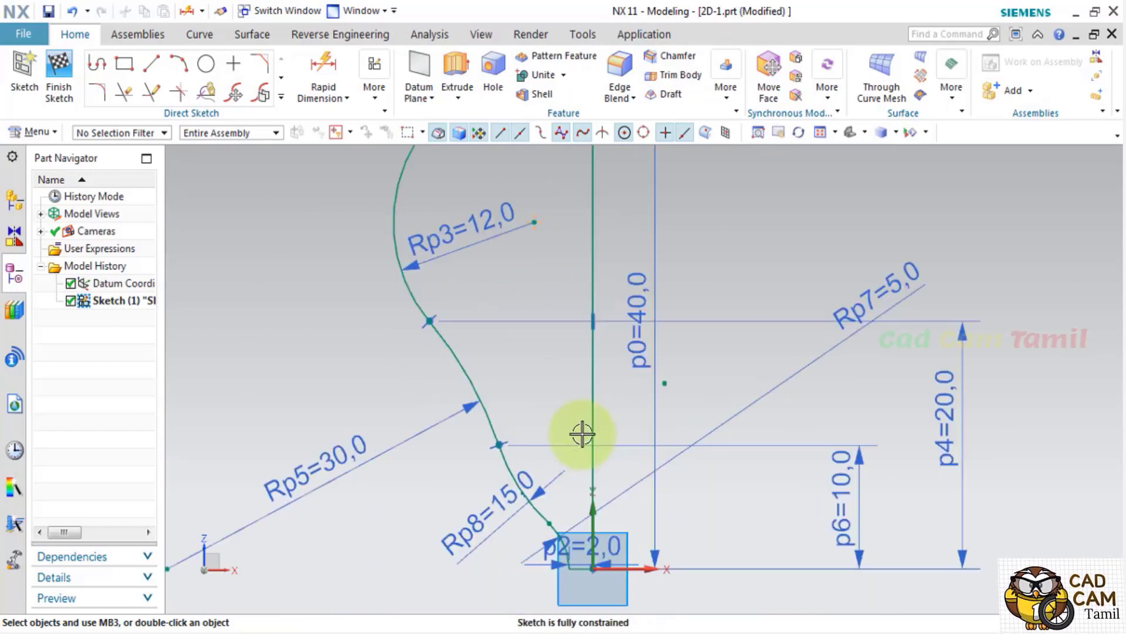
scroll(586, 430, down, 3)
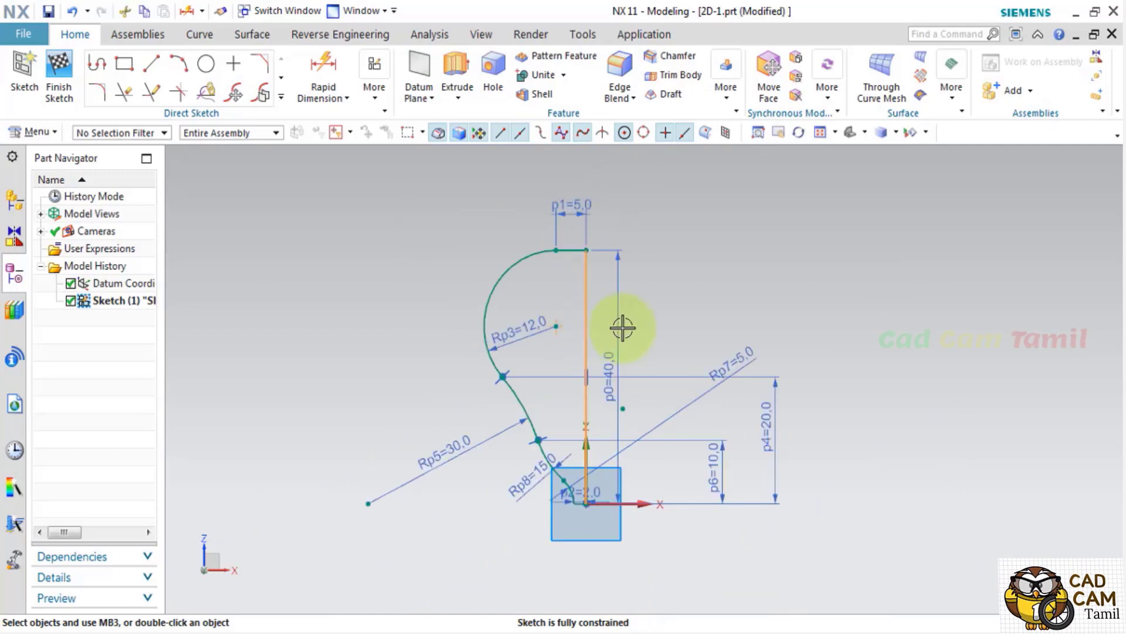
right_click(587, 324)
click(638, 265)
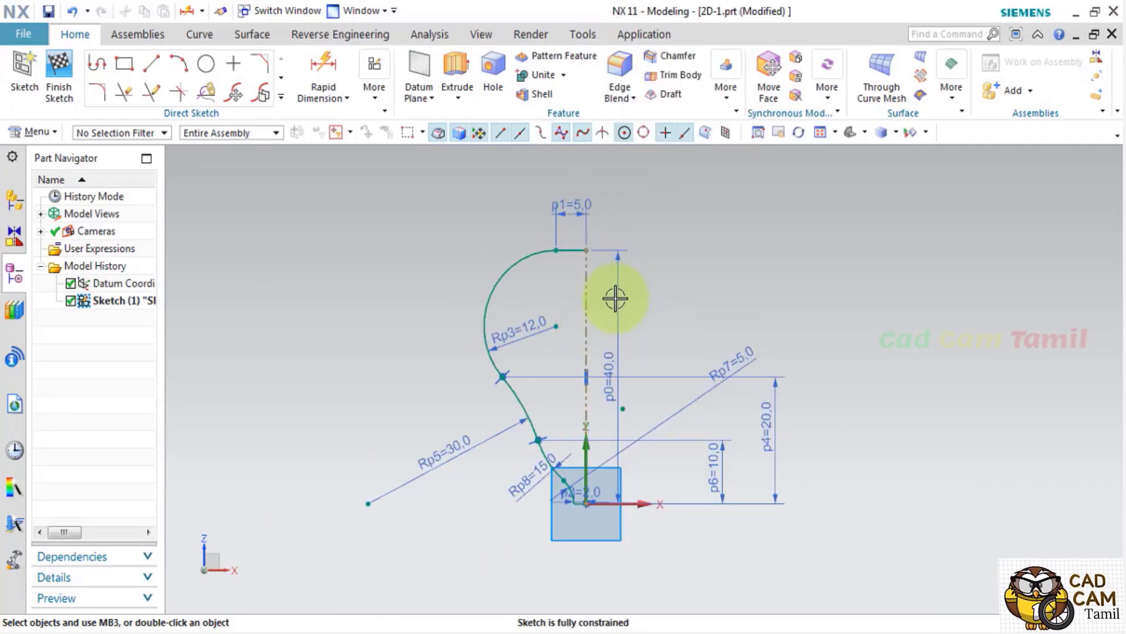
Place the p0=40.0 height dimension and finish the sketch.
click(609, 347)
scroll(604, 345, down, 1)
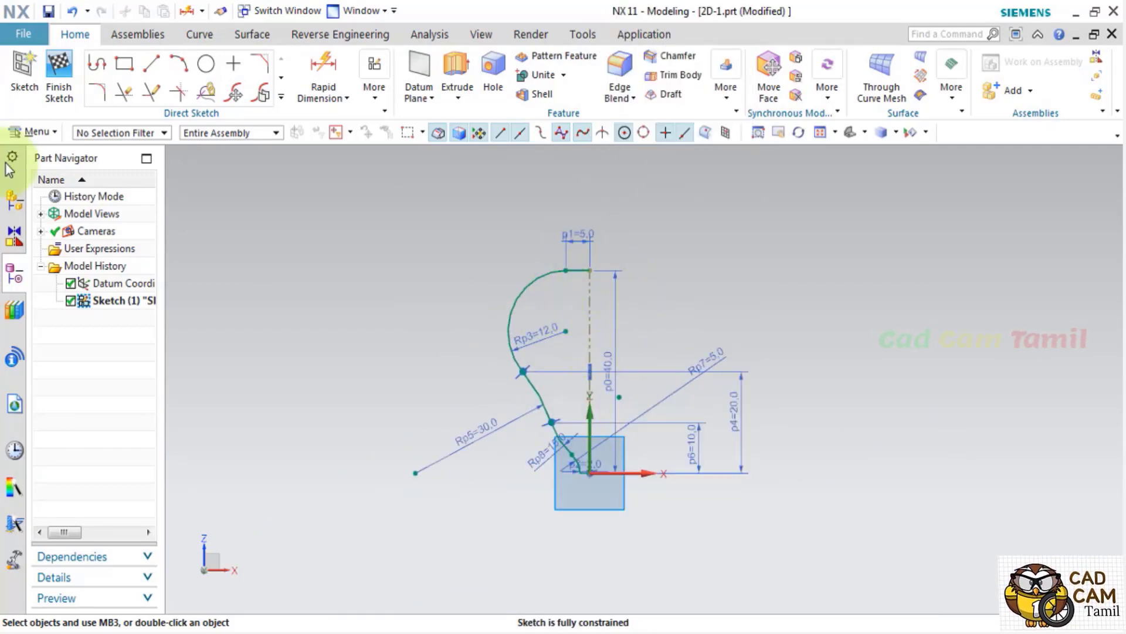
click(56, 65)
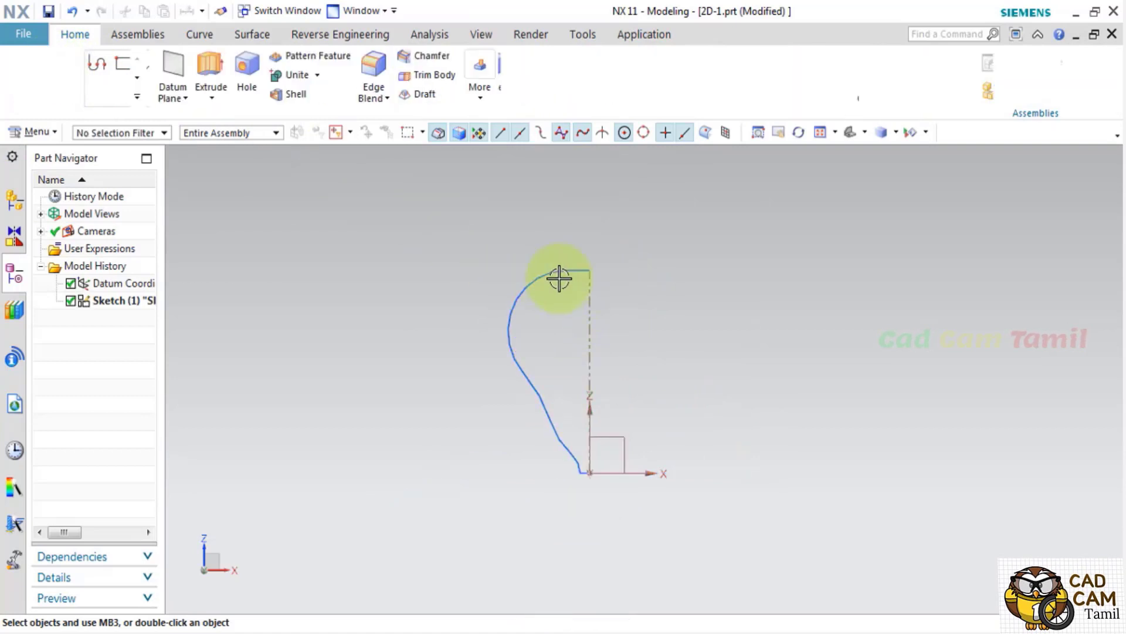
Revolve the six-curve profile 360° about the vertical centre line through the datum origin.
click(217, 100)
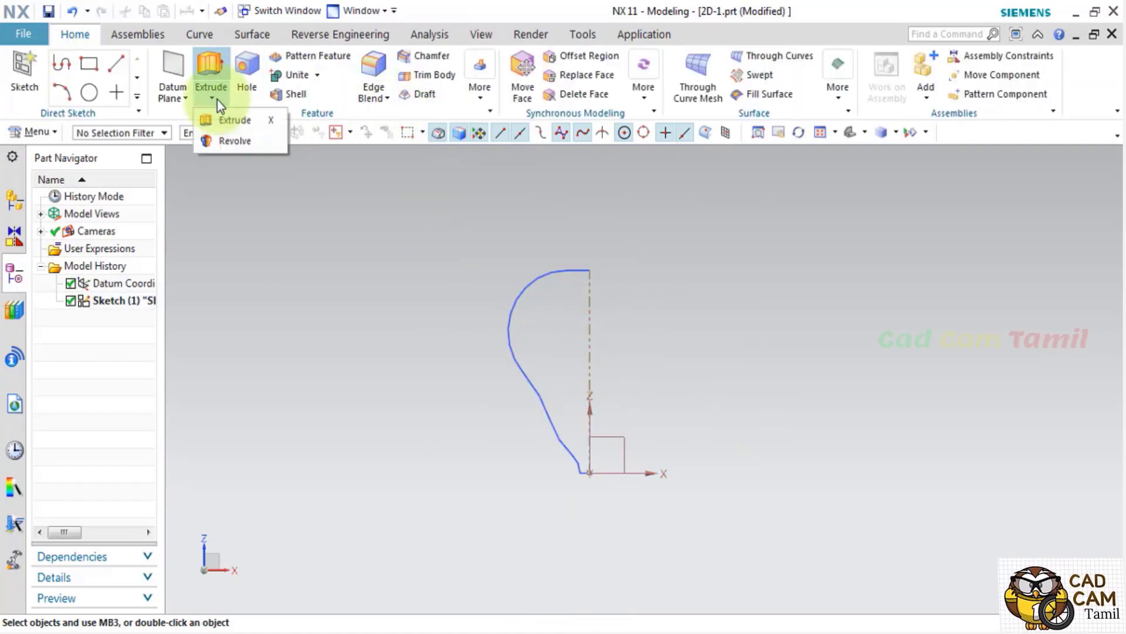
click(237, 143)
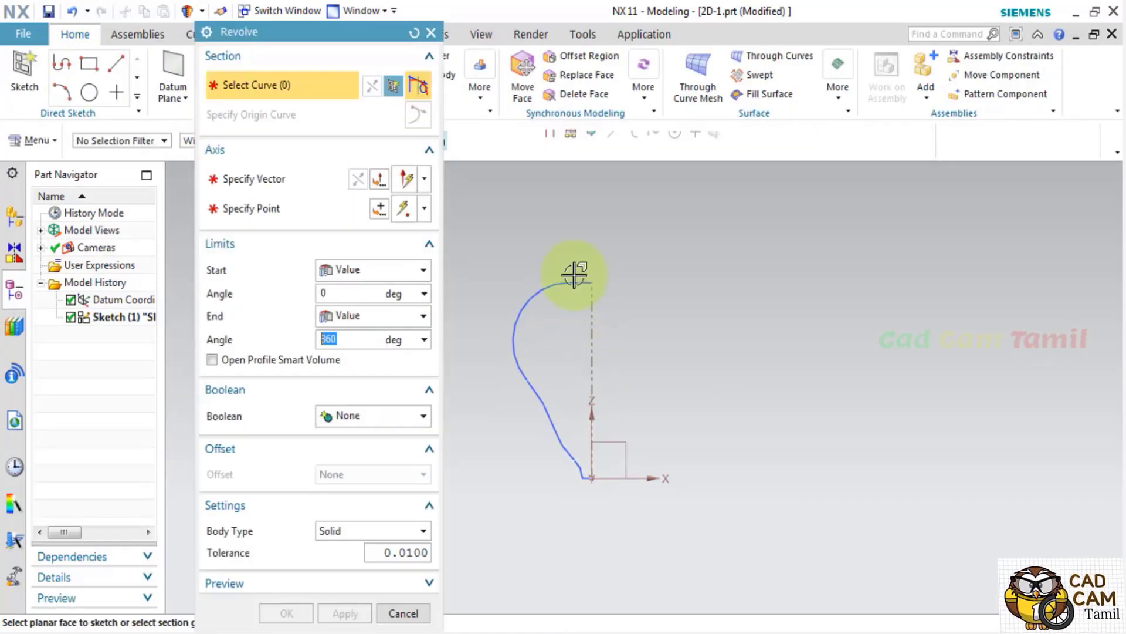
click(564, 280)
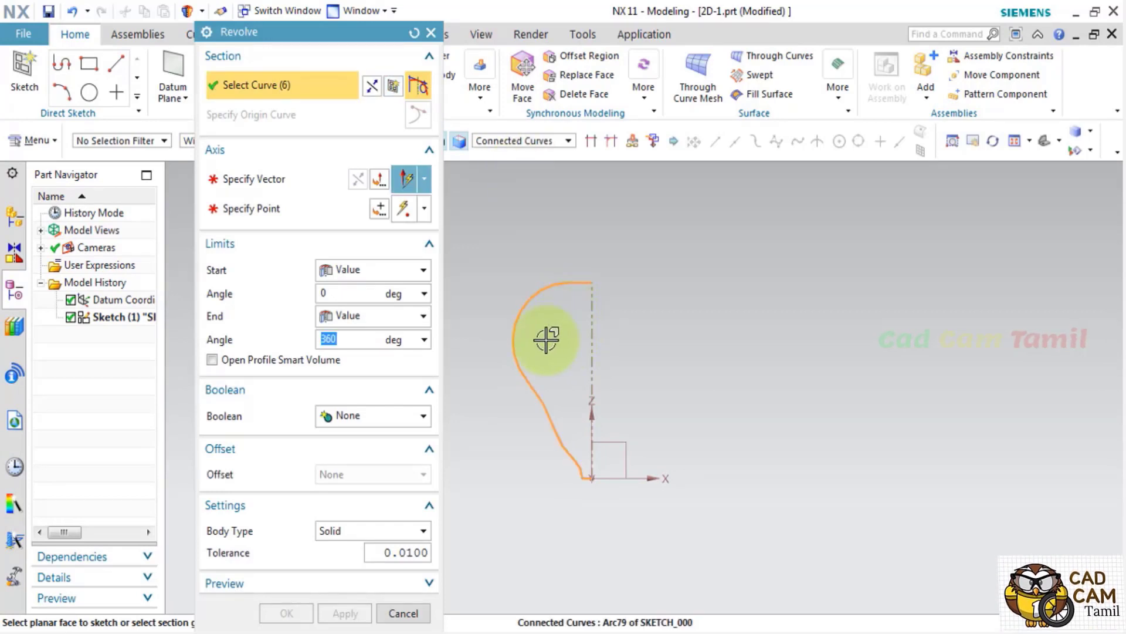
click(291, 177)
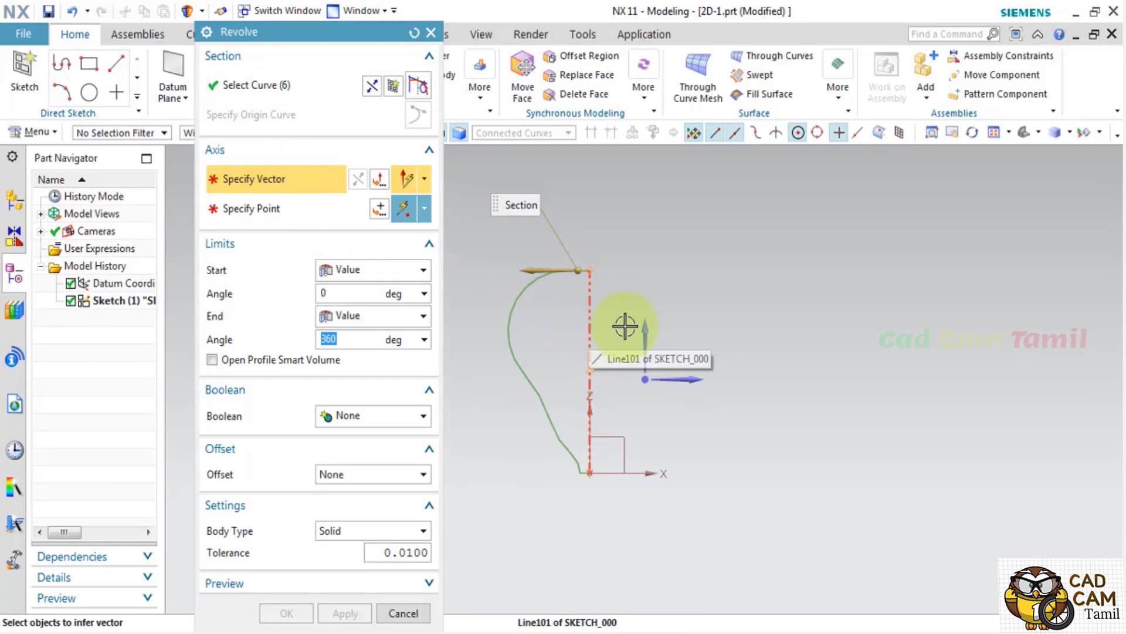
click(645, 329)
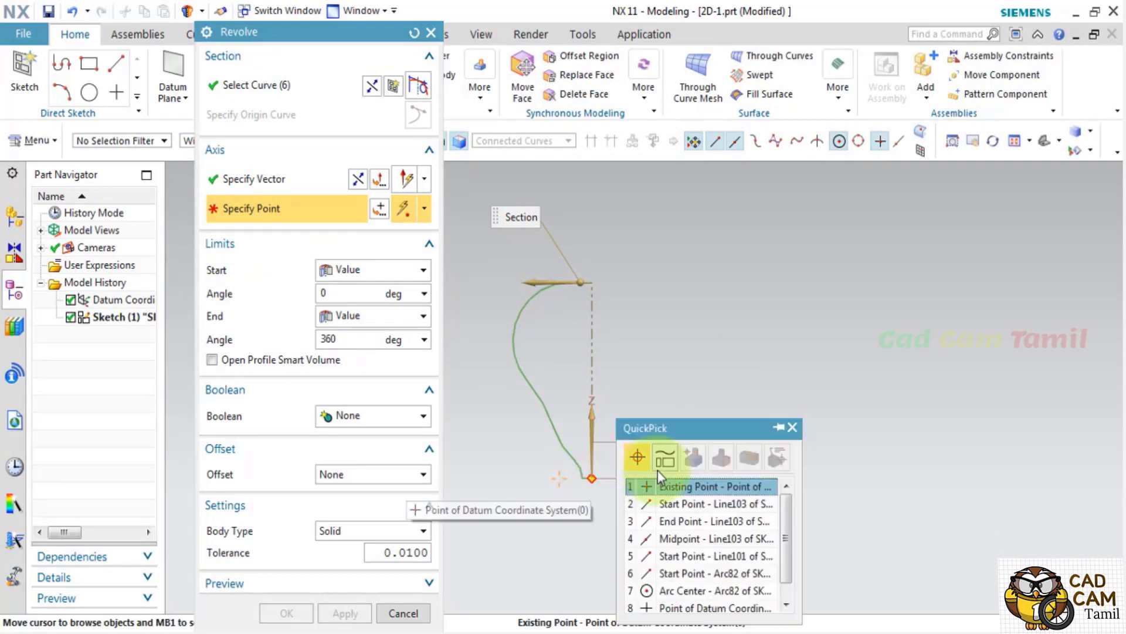
click(711, 490)
mouse_move(746, 432)
middle_down()
mouse_move(673, 467)
mouse_move(721, 458)
middle_up()
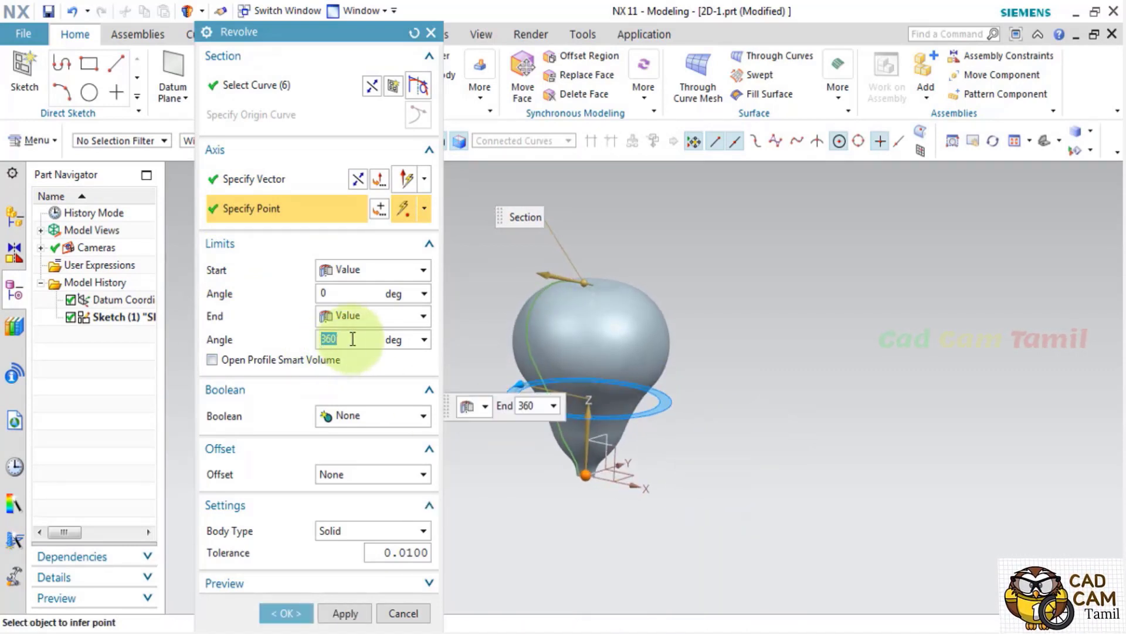
Finish the revolve and display the pear solid Shaded with Edges.
click(285, 613)
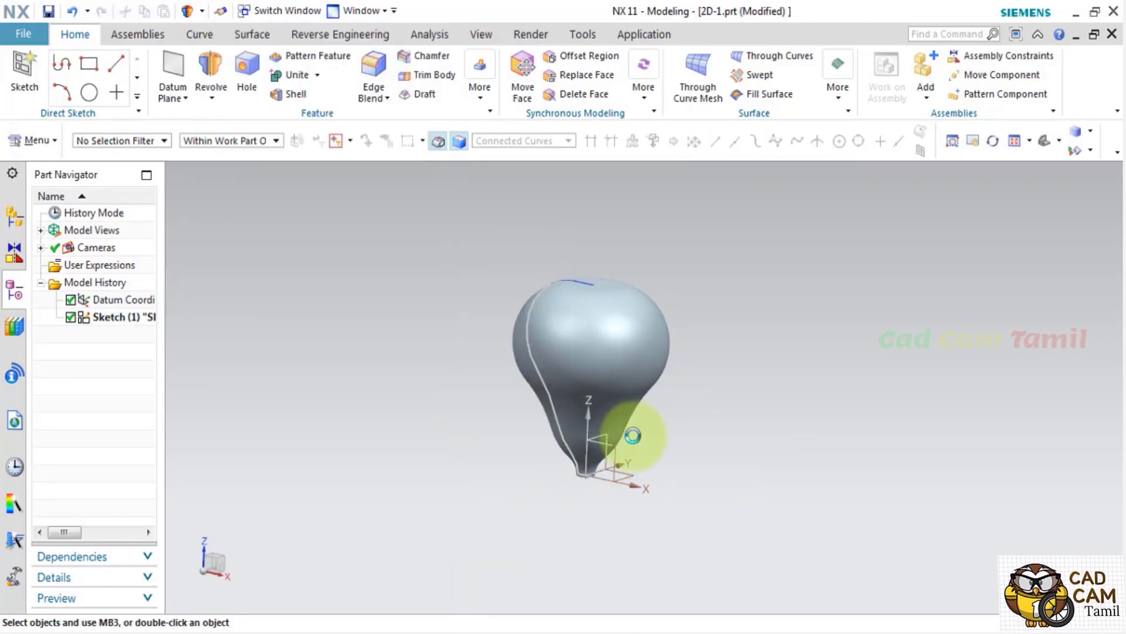
mouse_move(633, 433)
middle_down()
mouse_move(684, 428)
mouse_move(668, 386)
mouse_move(687, 386)
middle_up()
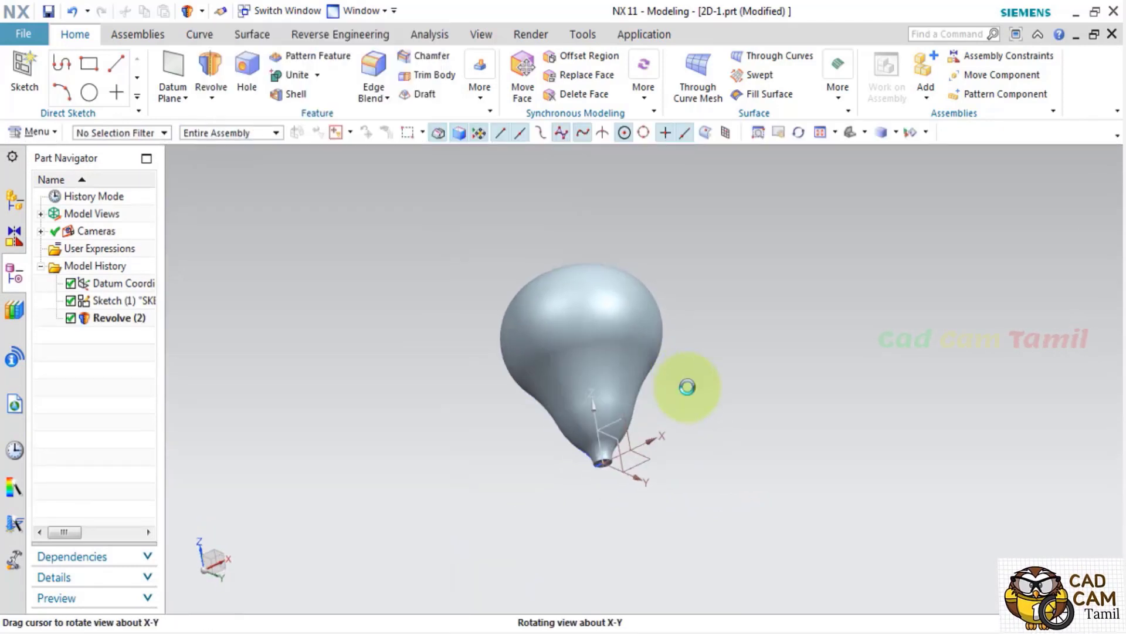
click(896, 132)
click(931, 153)
mouse_move(804, 346)
middle_down()
mouse_move(766, 325)
mouse_move(772, 375)
mouse_move(757, 354)
middle_up()
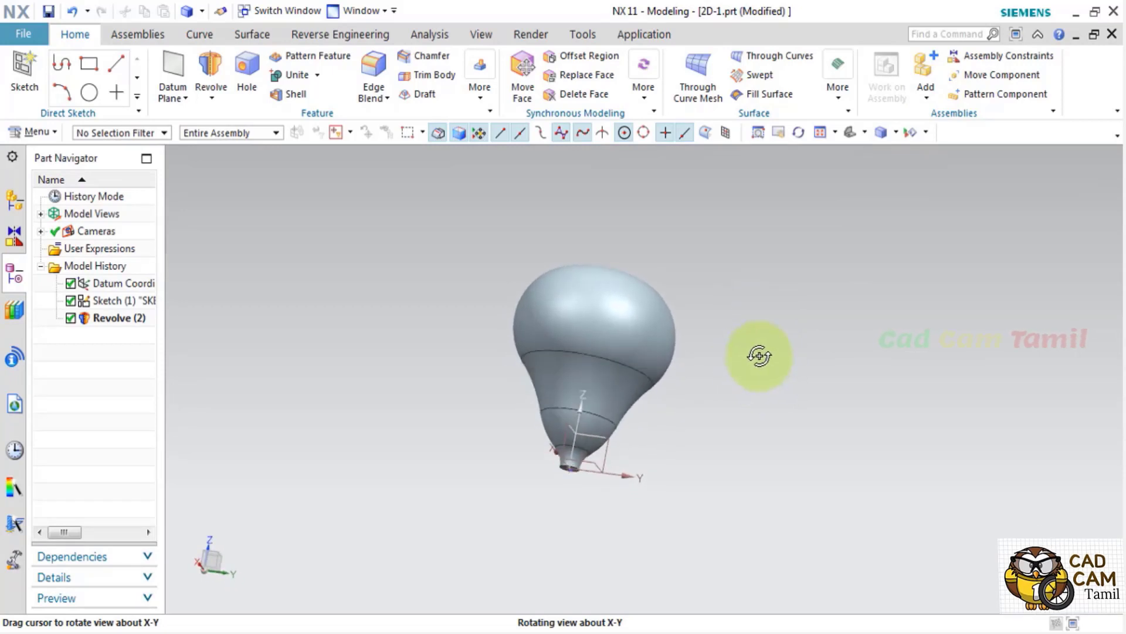
Switch the pear to plain Shaded display without edges and orbit it to a new angle.
click(897, 134)
click(911, 176)
mouse_move(628, 414)
middle_down()
mouse_move(687, 381)
mouse_move(699, 390)
mouse_move(705, 343)
middle_up()
scroll(683, 358, up, 5)
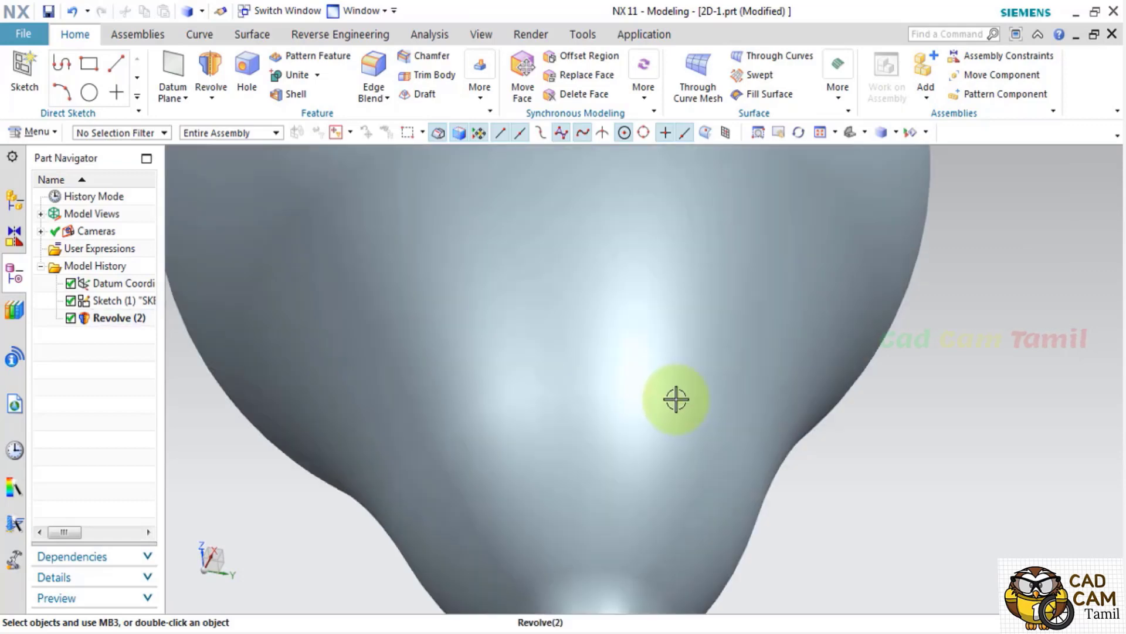
scroll(633, 429, down, 3)
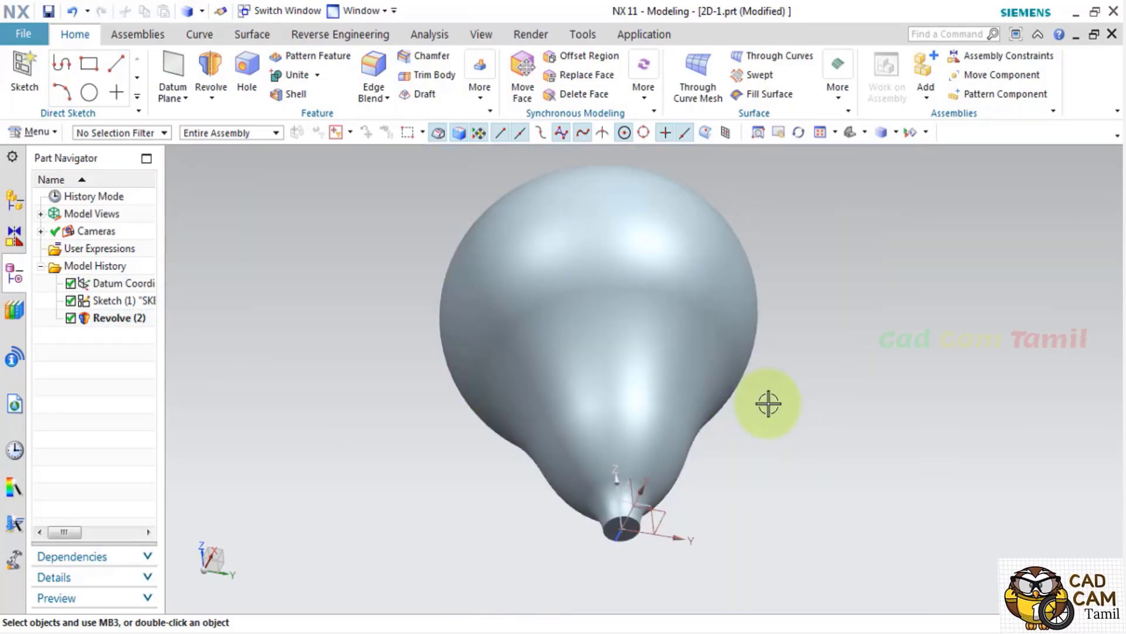
mouse_move(769, 404)
middle_down()
mouse_move(726, 445)
mouse_move(684, 433)
mouse_move(730, 417)
mouse_move(812, 452)
mouse_move(672, 240)
middle_up()
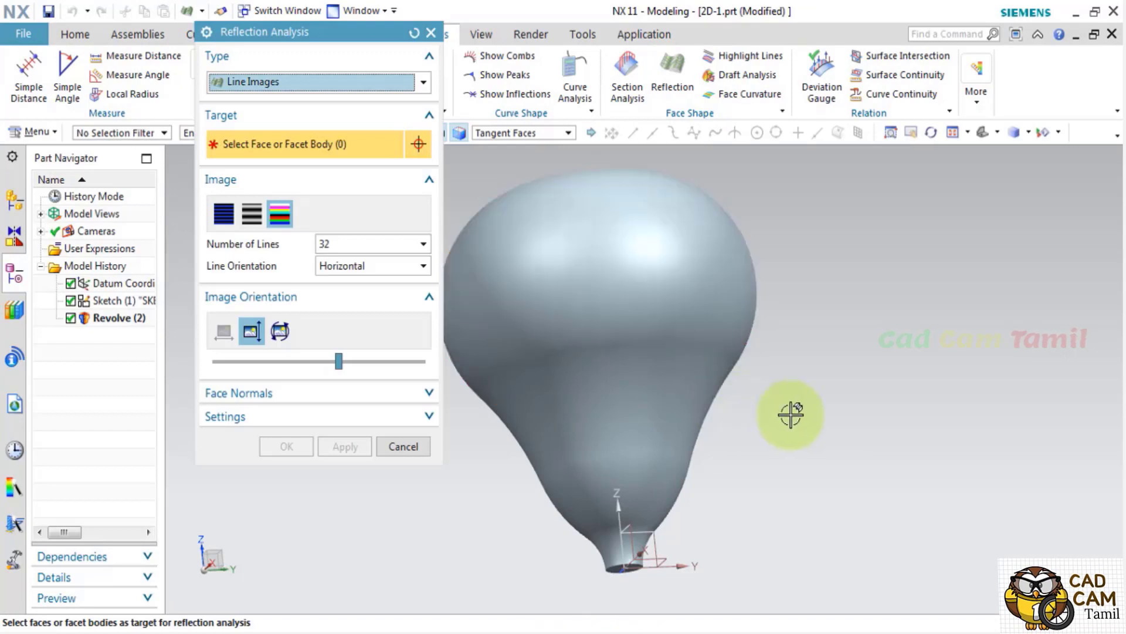
Select the pear body's five faces for line-image Reflection and shift the stripe orientation.
scroll(821, 410, up, 4)
scroll(762, 392, down, 6)
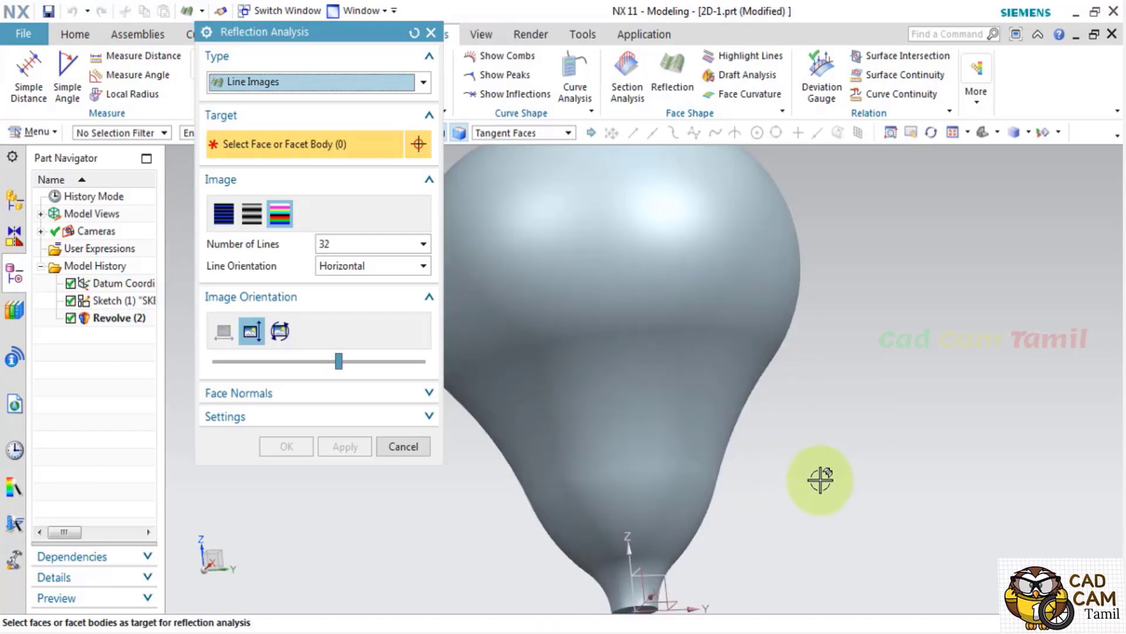
scroll(804, 478, up, 2)
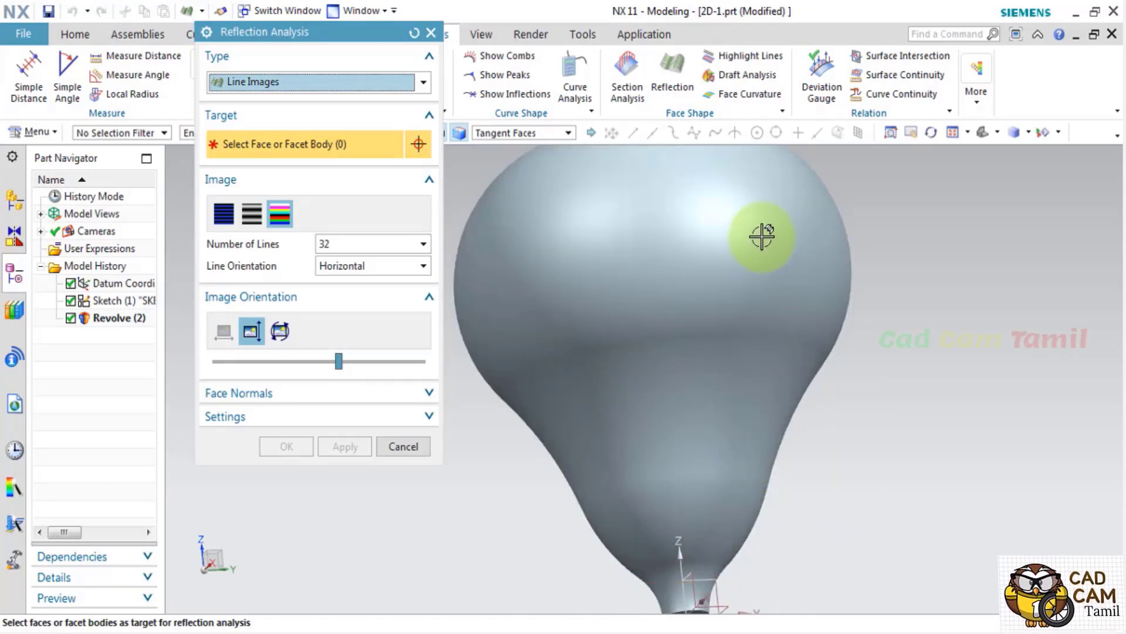
click(738, 414)
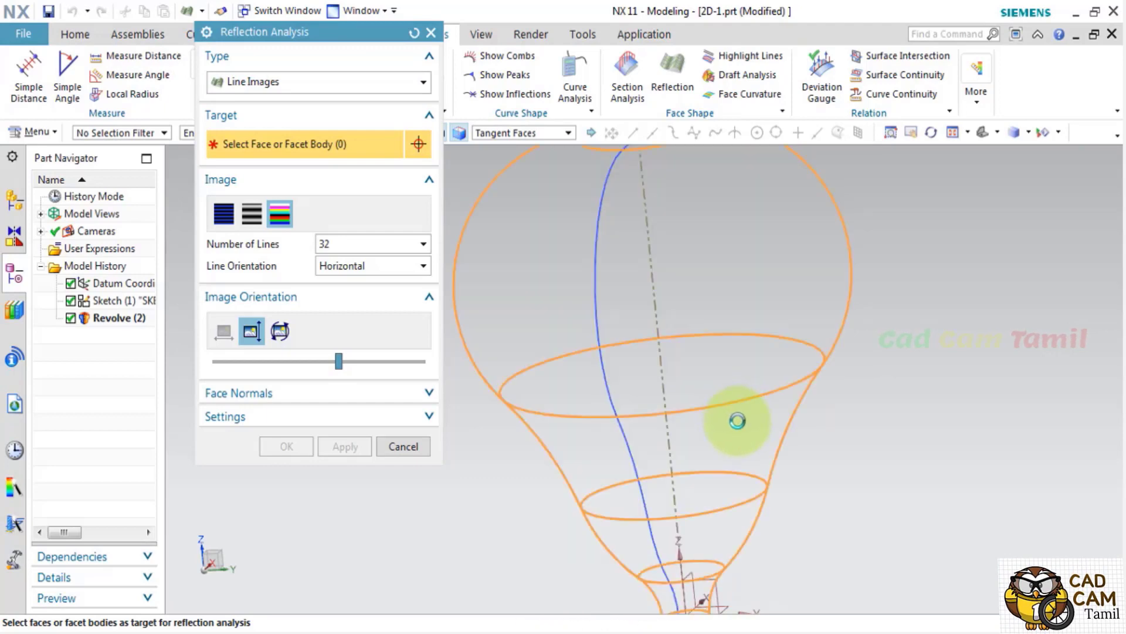
scroll(633, 483, down, 3)
scroll(715, 490, down, 2)
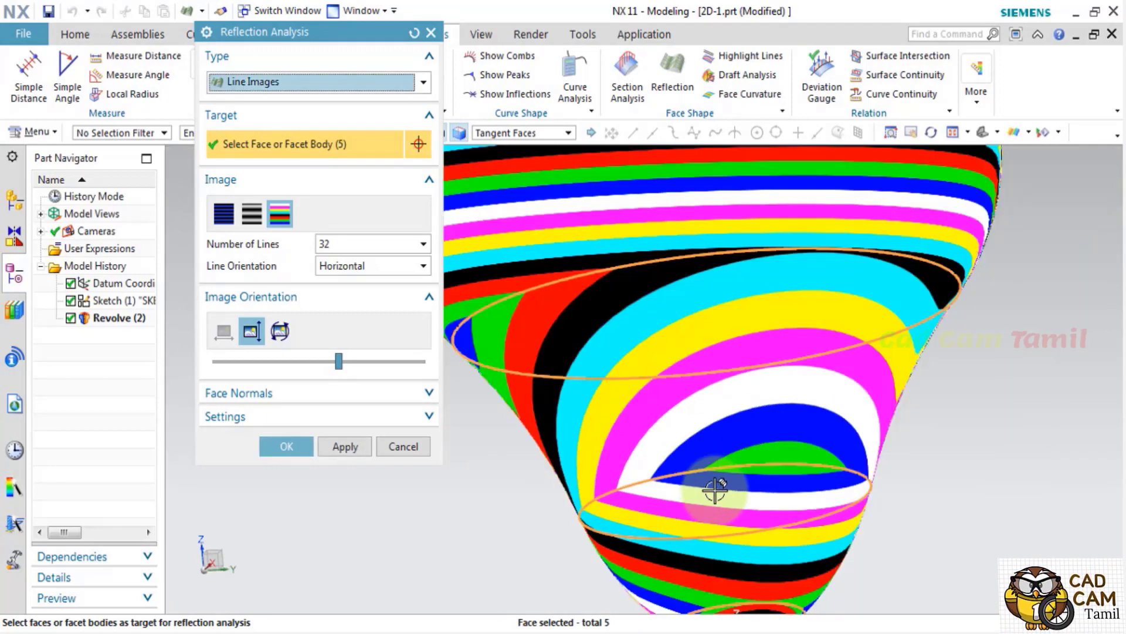
scroll(715, 490, up, 3)
mouse_move(342, 368)
mouse_down()
mouse_move(306, 364)
mouse_move(329, 366)
mouse_up()
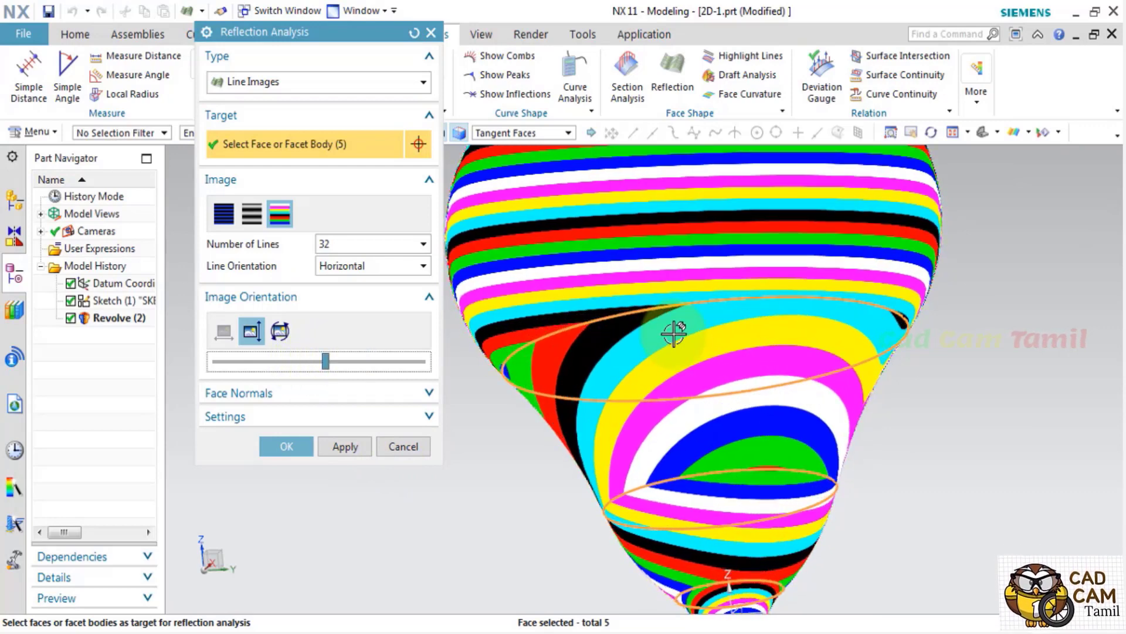
Inspect the 32 reflection stripes from several angles and accept the analysis.
scroll(673, 329, down, 3)
scroll(684, 307, down, 2)
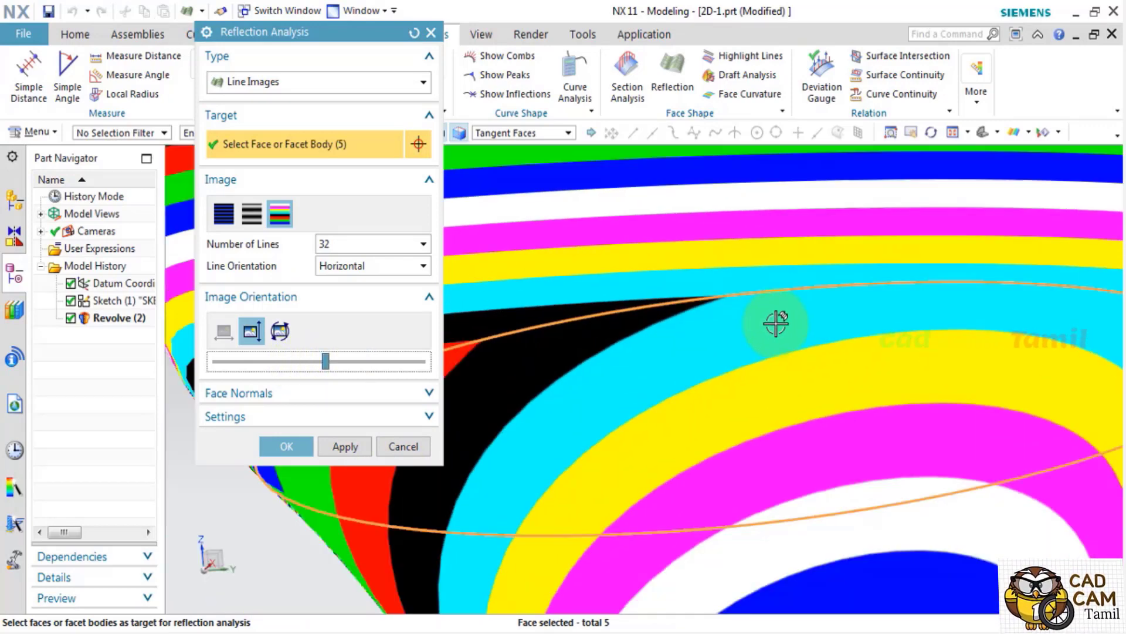
scroll(774, 319, up, 3)
scroll(629, 334, down, 2)
scroll(645, 318, down, 2)
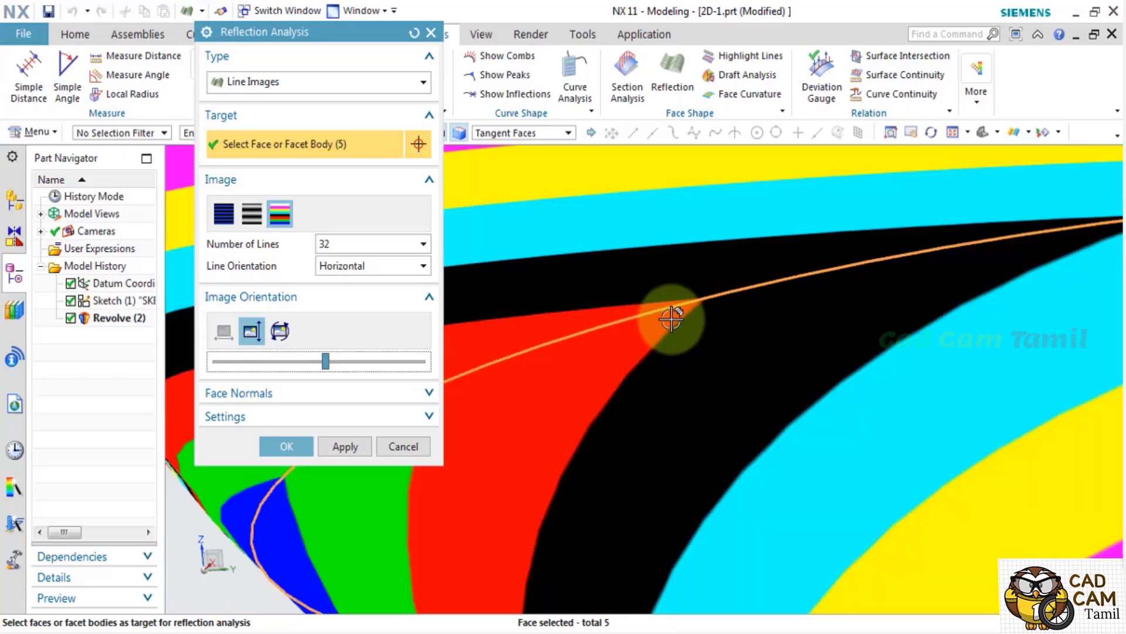
scroll(653, 360, up, 3)
scroll(683, 364, up, 2)
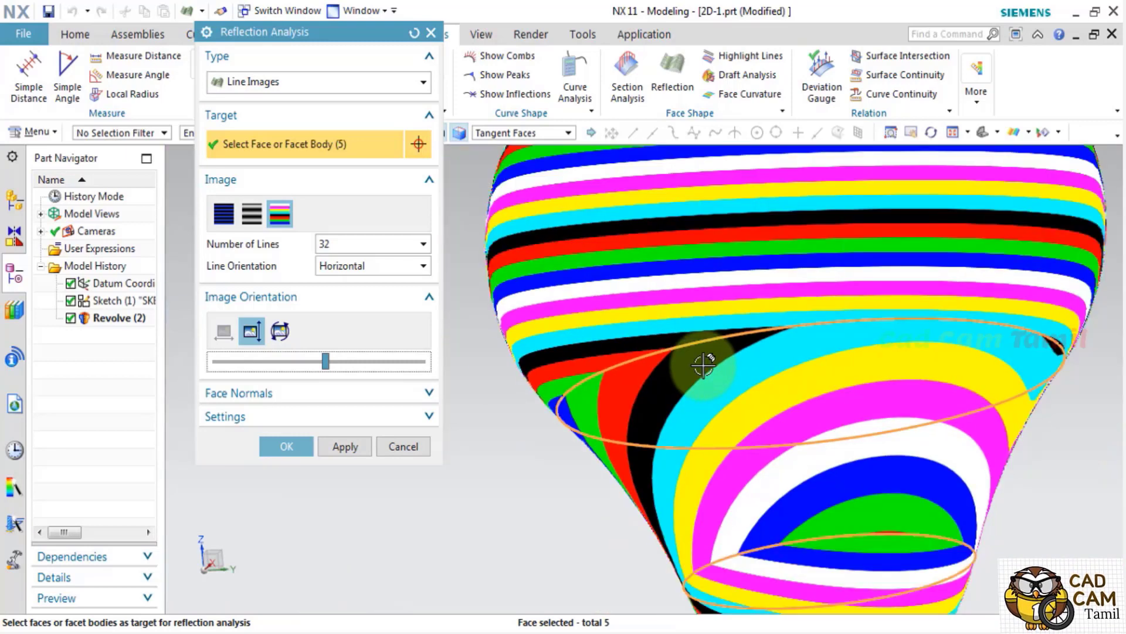
scroll(709, 352, up, 2)
mouse_move(905, 432)
middle_down()
mouse_move(937, 432)
mouse_move(923, 402)
mouse_move(877, 420)
mouse_move(833, 385)
mouse_move(855, 420)
mouse_move(850, 407)
mouse_move(910, 440)
mouse_move(934, 427)
mouse_move(870, 417)
middle_up()
scroll(835, 385, down, 3)
scroll(844, 390, down, 3)
middle_click(826, 386)
click(674, 73)
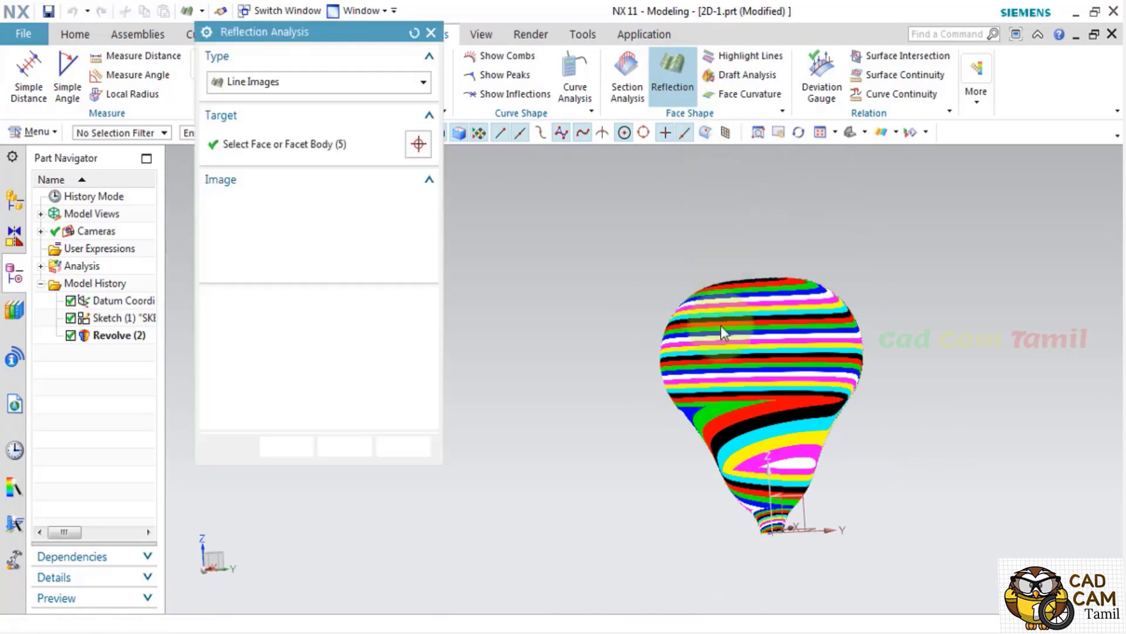
click(402, 444)
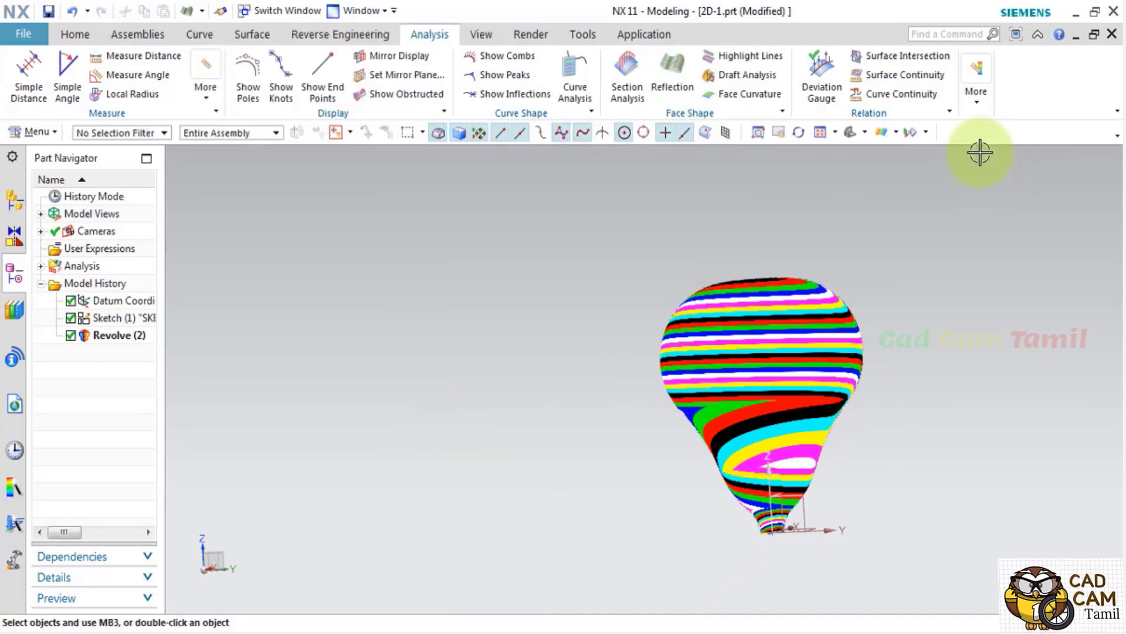
click(896, 133)
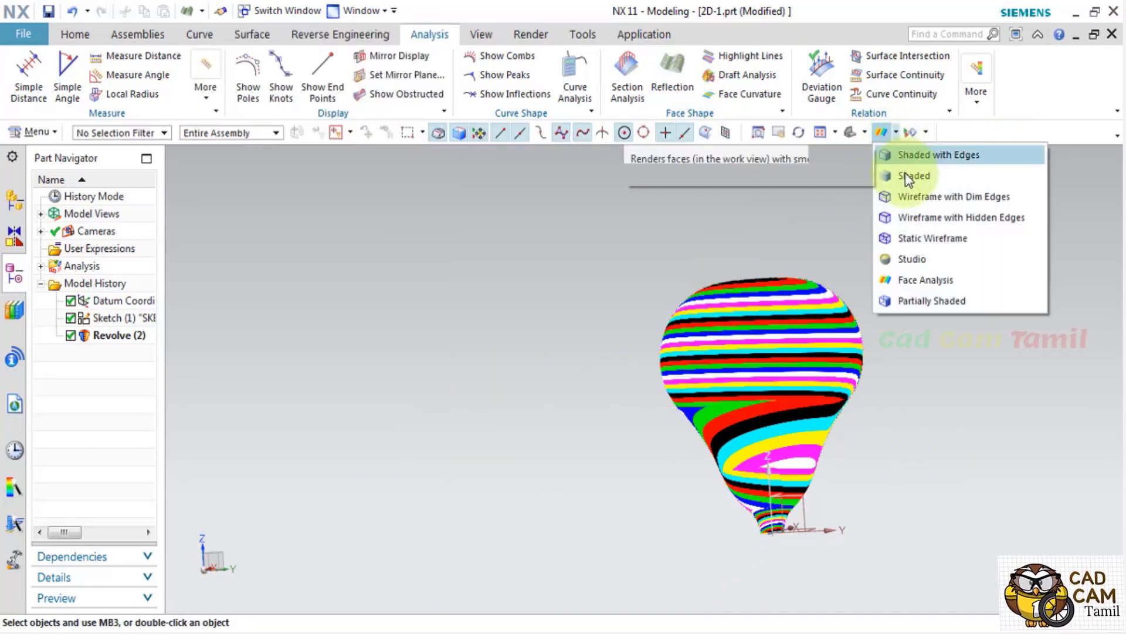
click(906, 172)
mouse_move(879, 276)
middle_down()
mouse_move(829, 346)
mouse_move(782, 309)
mouse_move(784, 321)
middle_up()
scroll(849, 345, up, 2)
scroll(842, 358, down, 4)
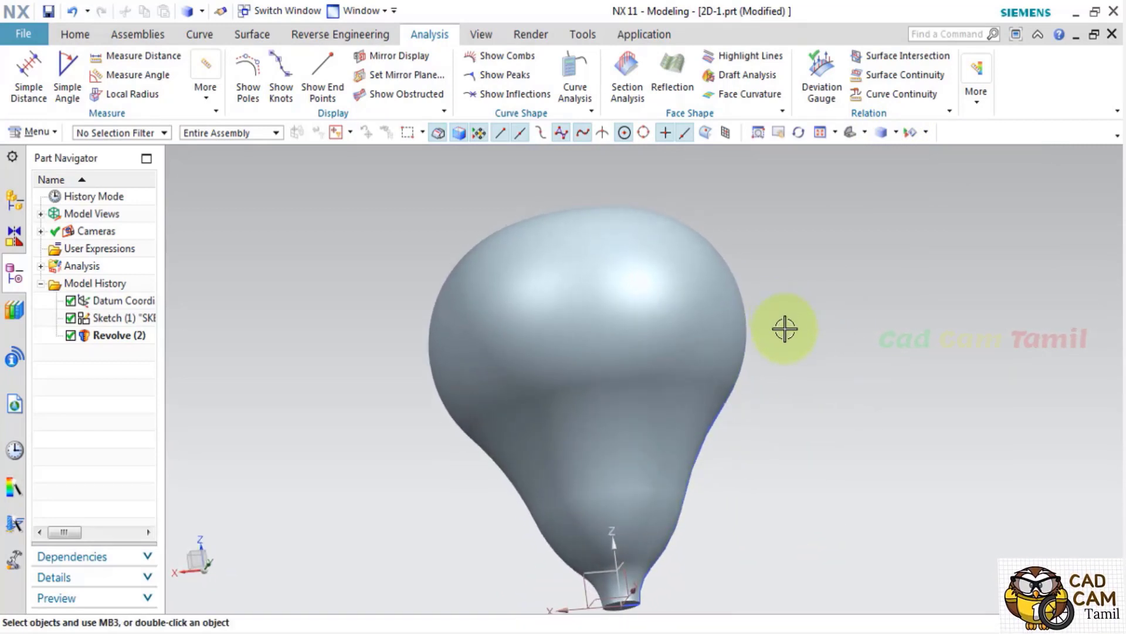
scroll(789, 442, up, 2)
scroll(789, 432, down, 2)
scroll(766, 443, up, 1)
scroll(768, 433, up, 2)
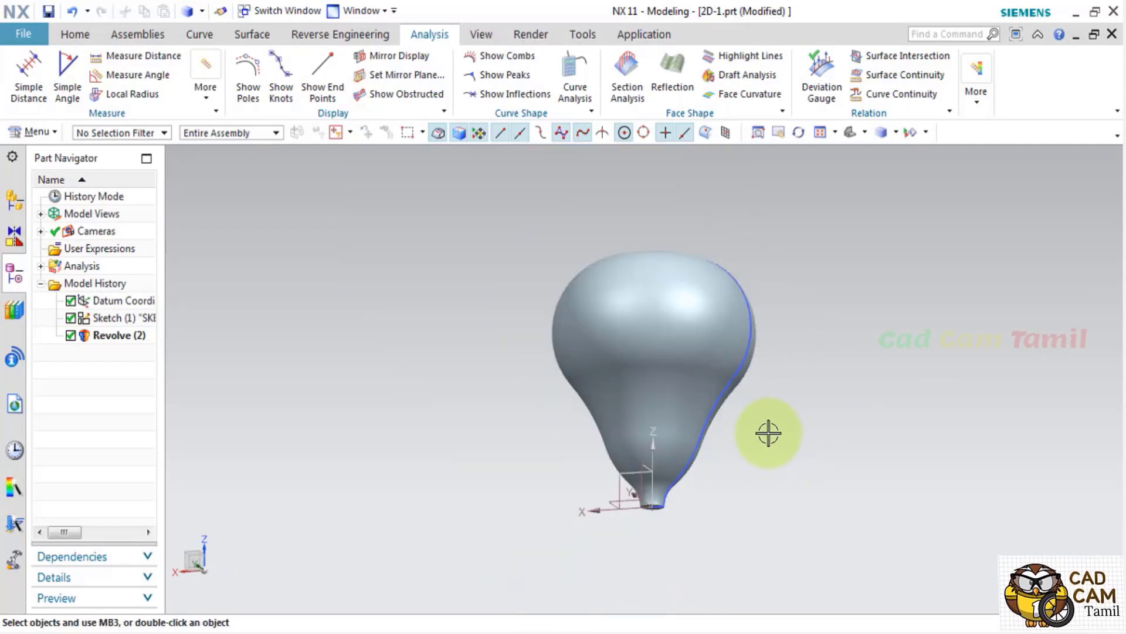
mouse_move(768, 433)
middle_down()
mouse_move(624, 403)
mouse_move(654, 415)
middle_up()
scroll(599, 278, down, 3)
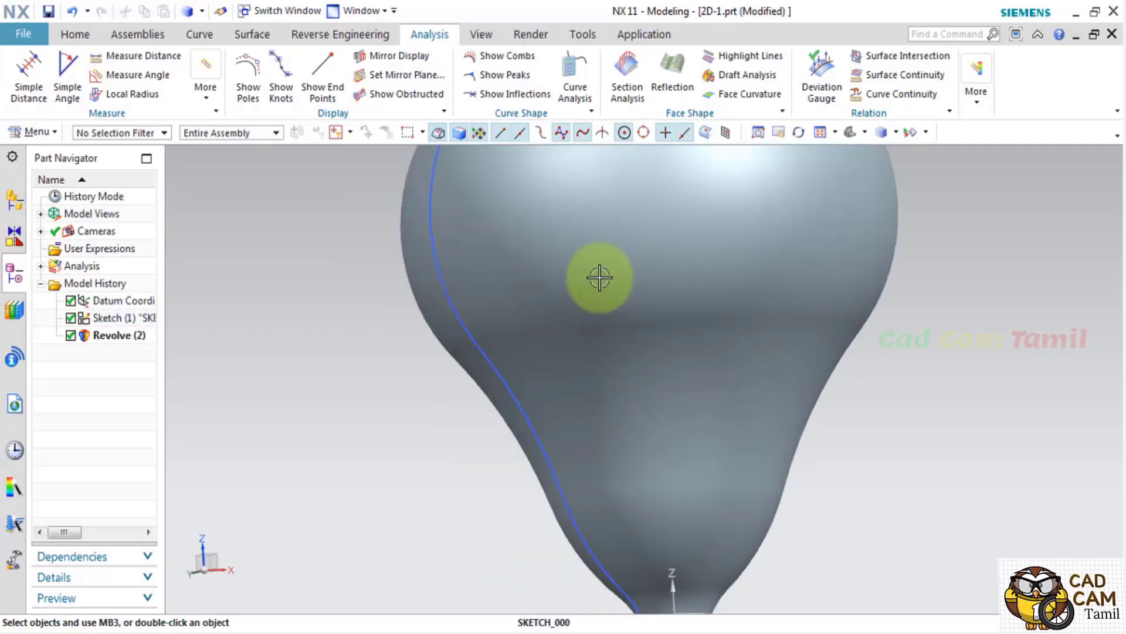
scroll(600, 277, up, 2)
scroll(616, 369, up, 2)
click(612, 366)
key(Escape)
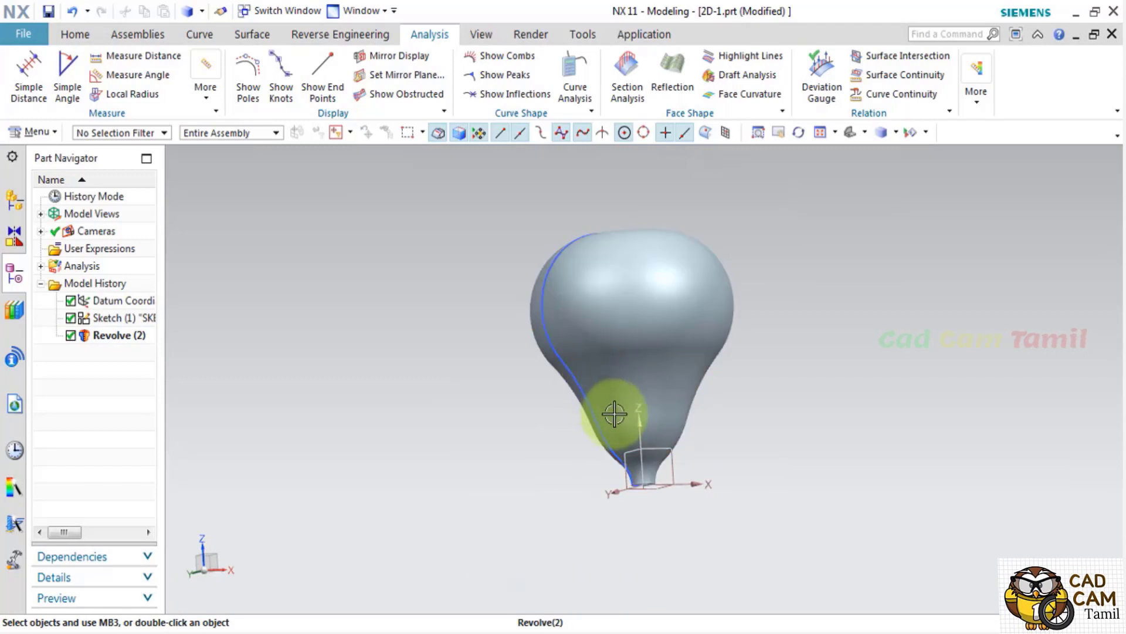
scroll(757, 415, down, 1)
scroll(717, 298, up, 2)
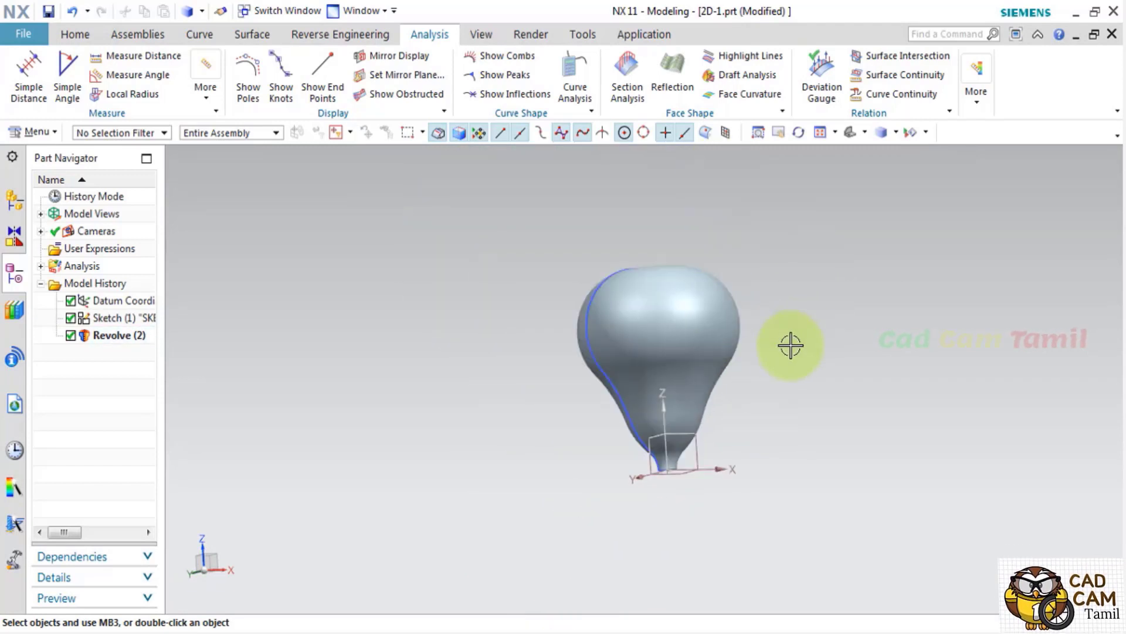
scroll(810, 355, down, 2)
scroll(825, 364, up, 1)
scroll(708, 299, down, 2)
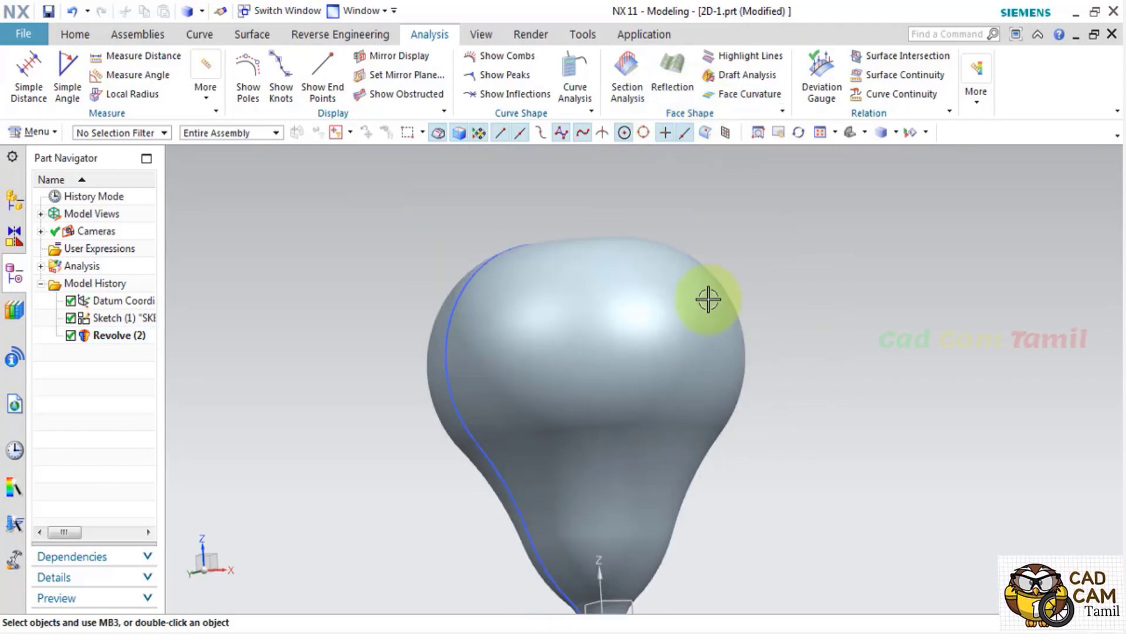
scroll(708, 300, up, 2)
scroll(623, 266, down, 3)
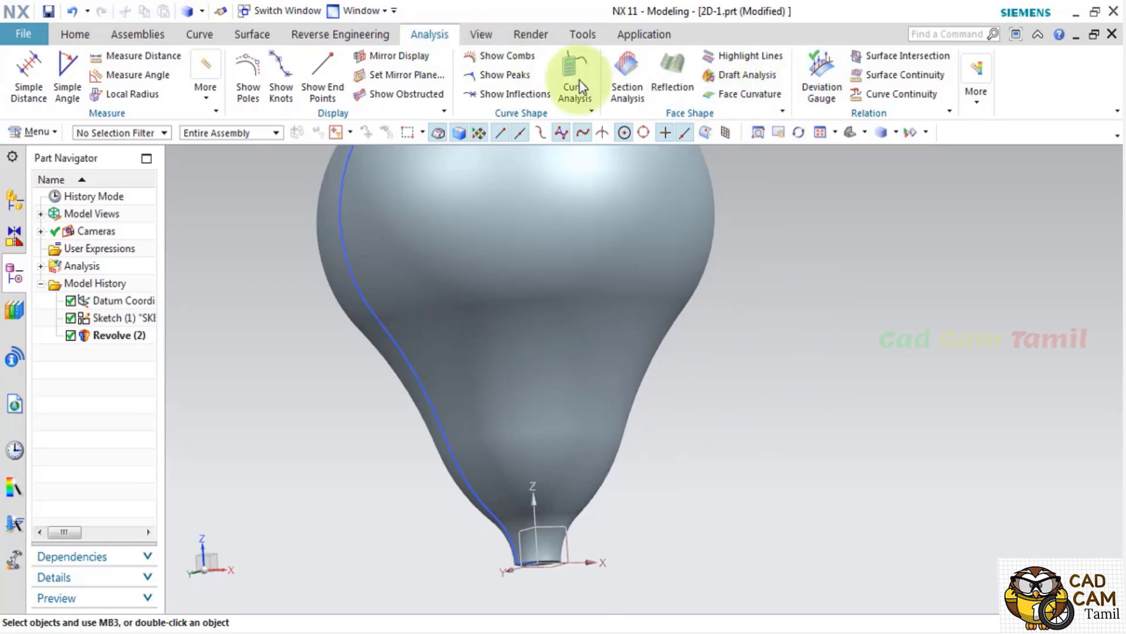
scroll(685, 238, up, 3)
scroll(719, 272, down, 2)
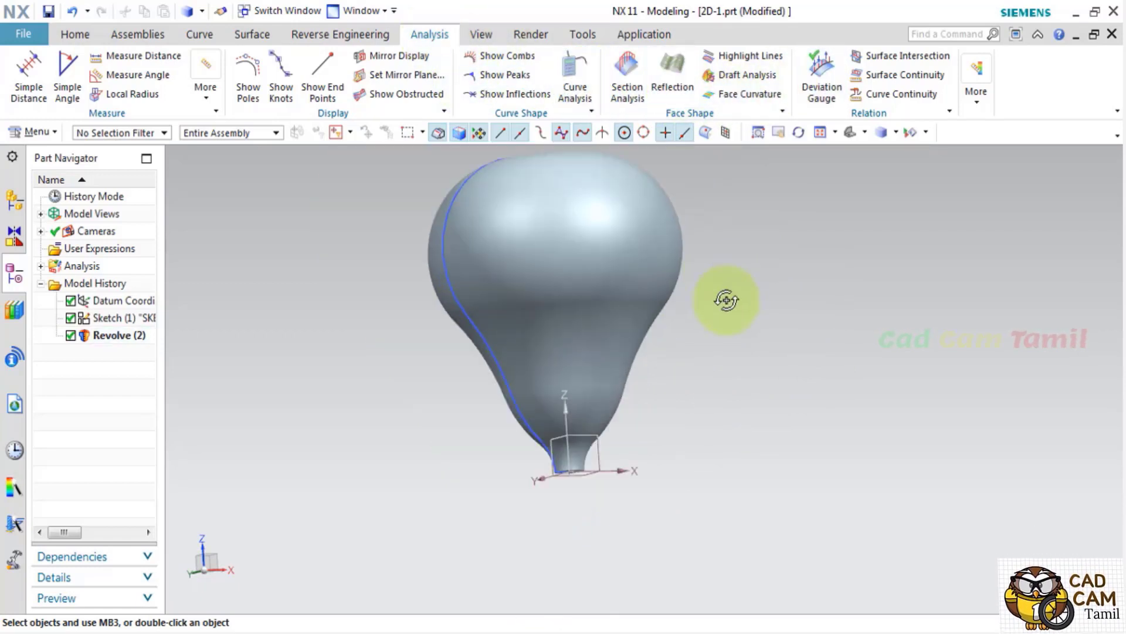
middle_drag(727, 299, 724, 307)
scroll(724, 307, up, 1)
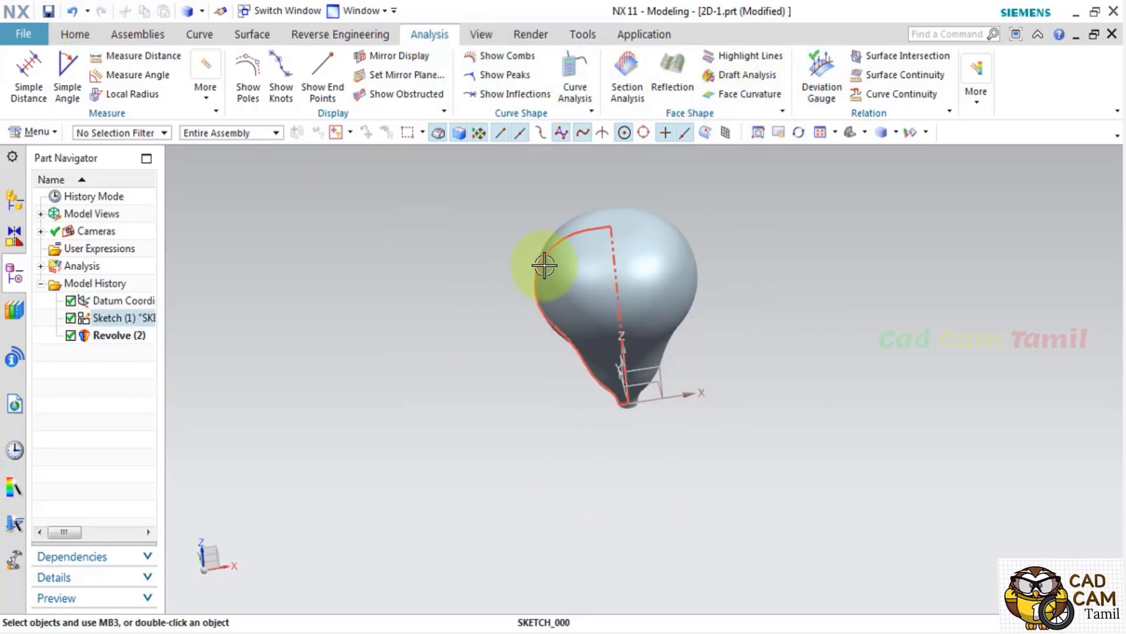
click(545, 265)
Hide the profile sketch and start Edit Object Display on the bulb.
click(666, 234)
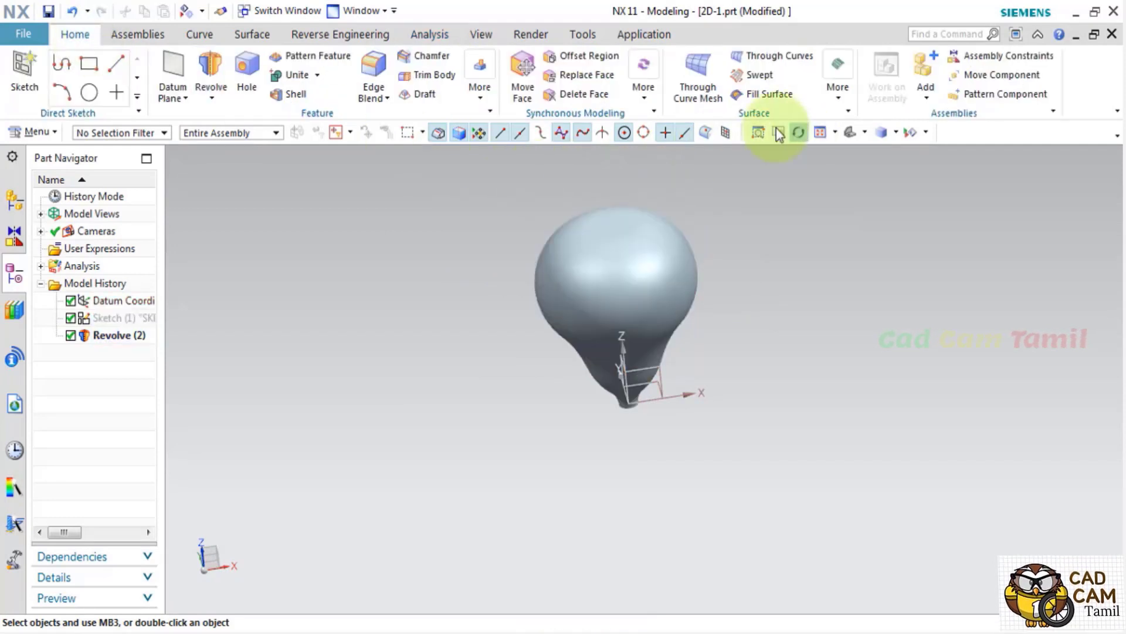
click(491, 41)
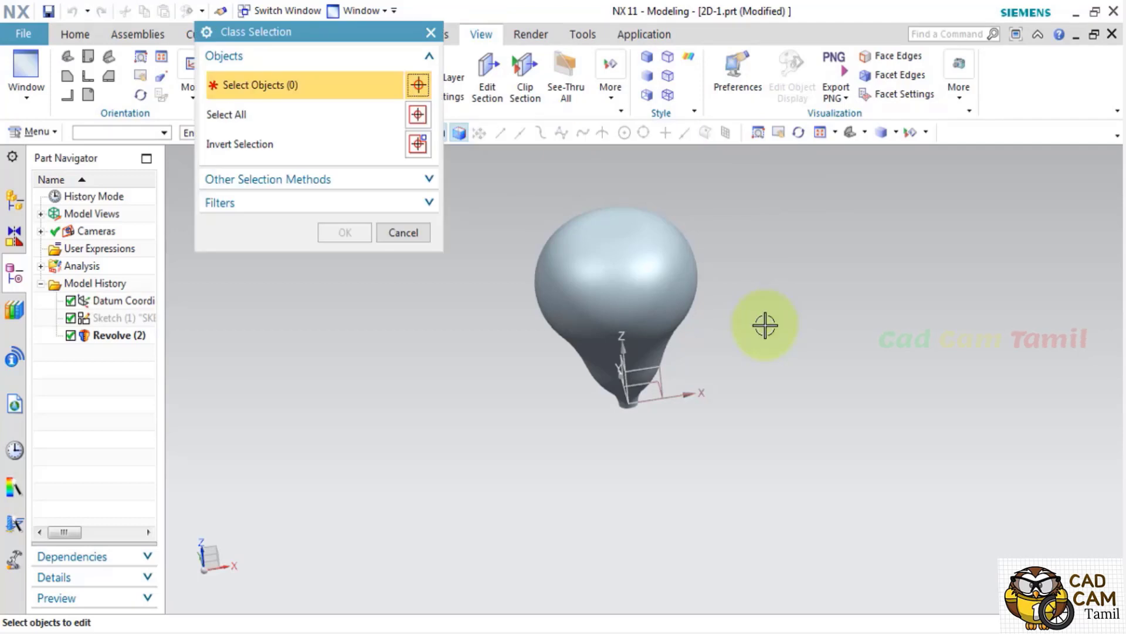
middle_drag(765, 301, 716, 303)
drag(380, 40, 490, 248)
Pick the bulb's upper rounded face and try an olive colour on it.
click(143, 130)
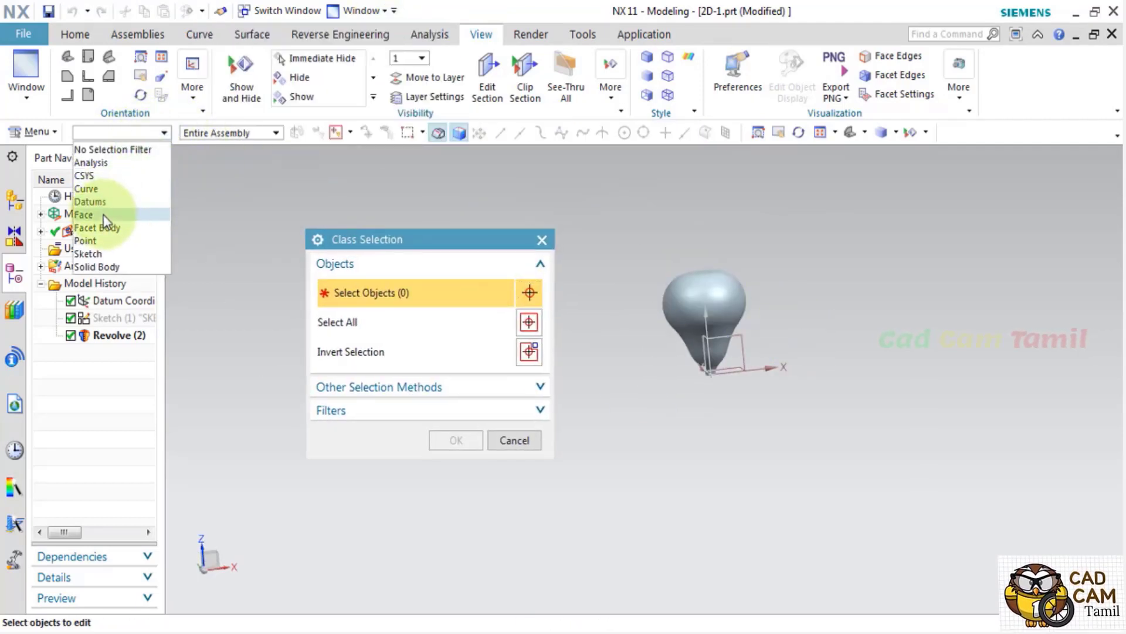
scroll(679, 277, up, 5)
click(710, 310)
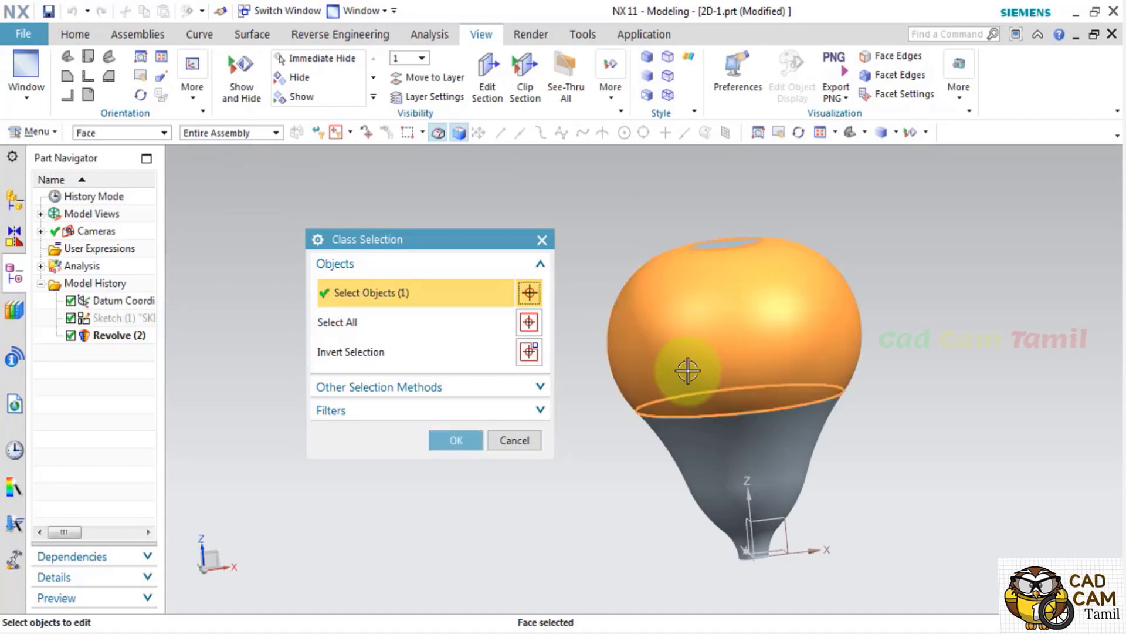
click(471, 451)
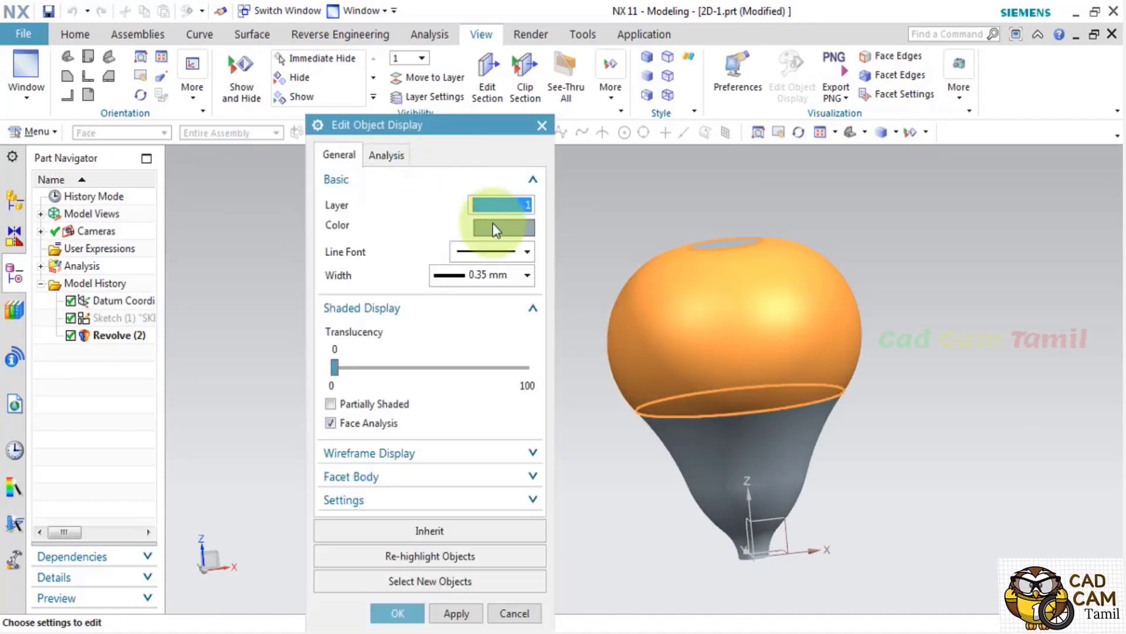
click(499, 230)
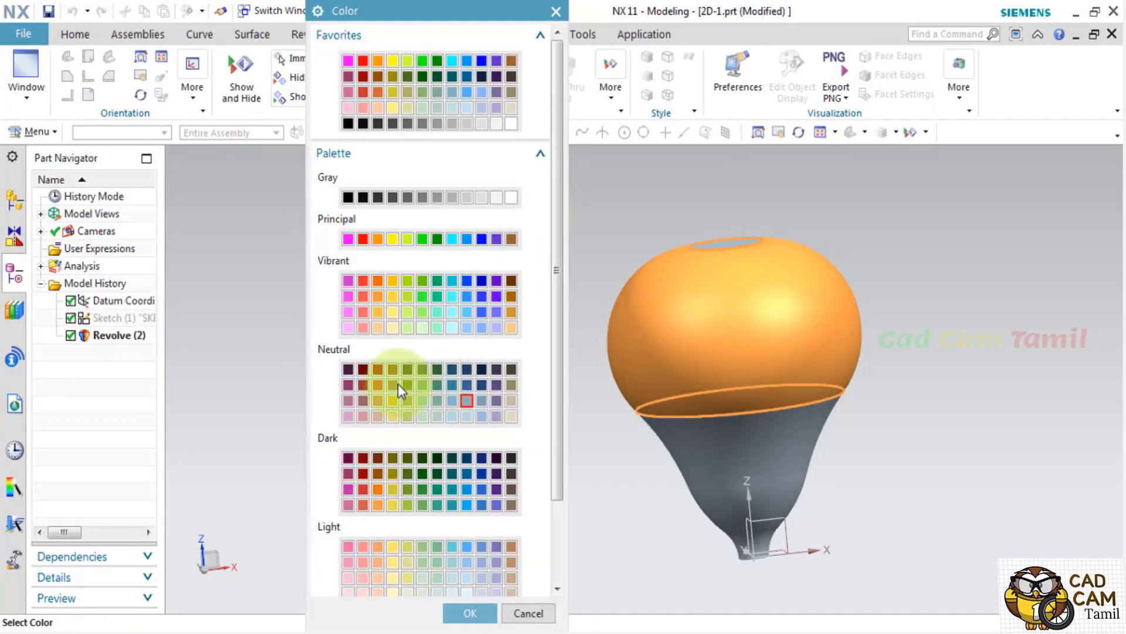
double_click(398, 384)
With the Face filter, colour the middle band face teal-blue.
click(527, 461)
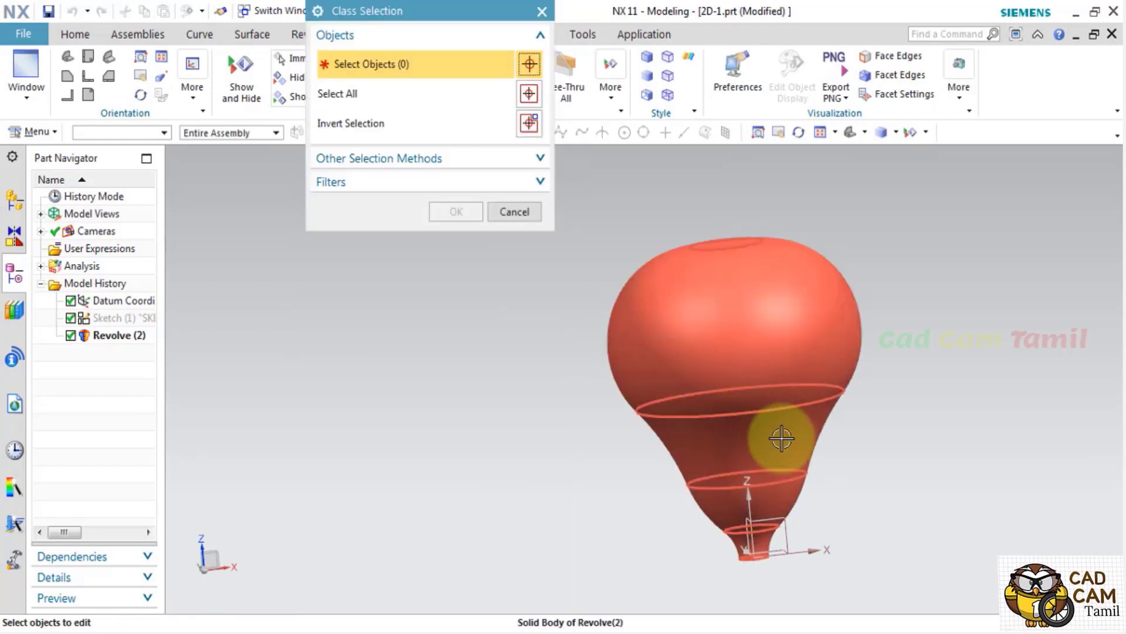
click(152, 129)
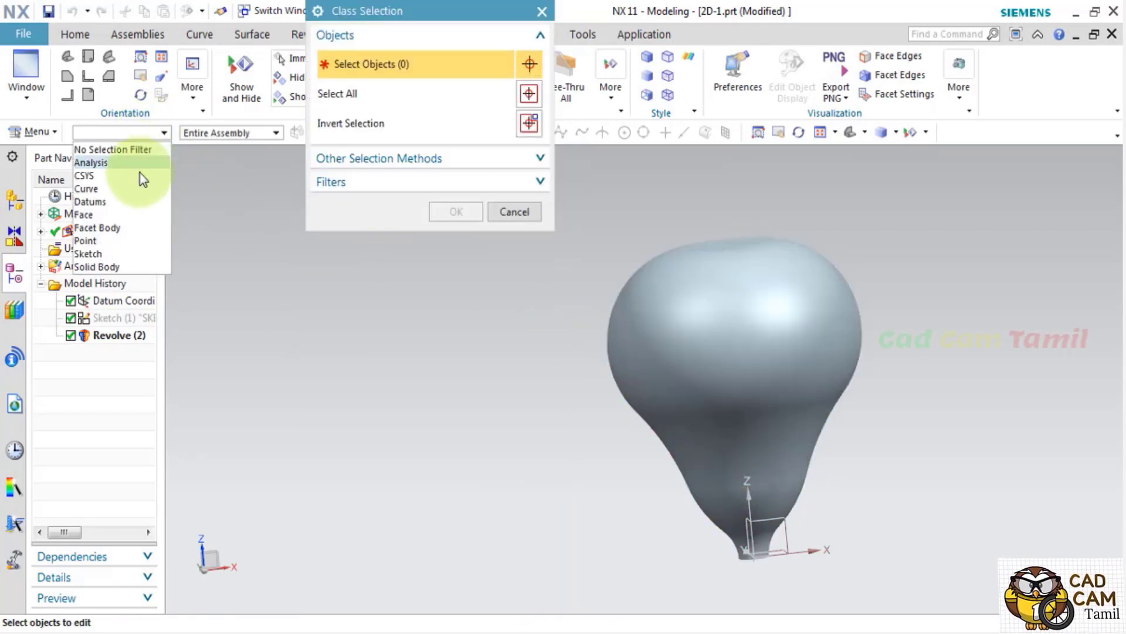
click(99, 216)
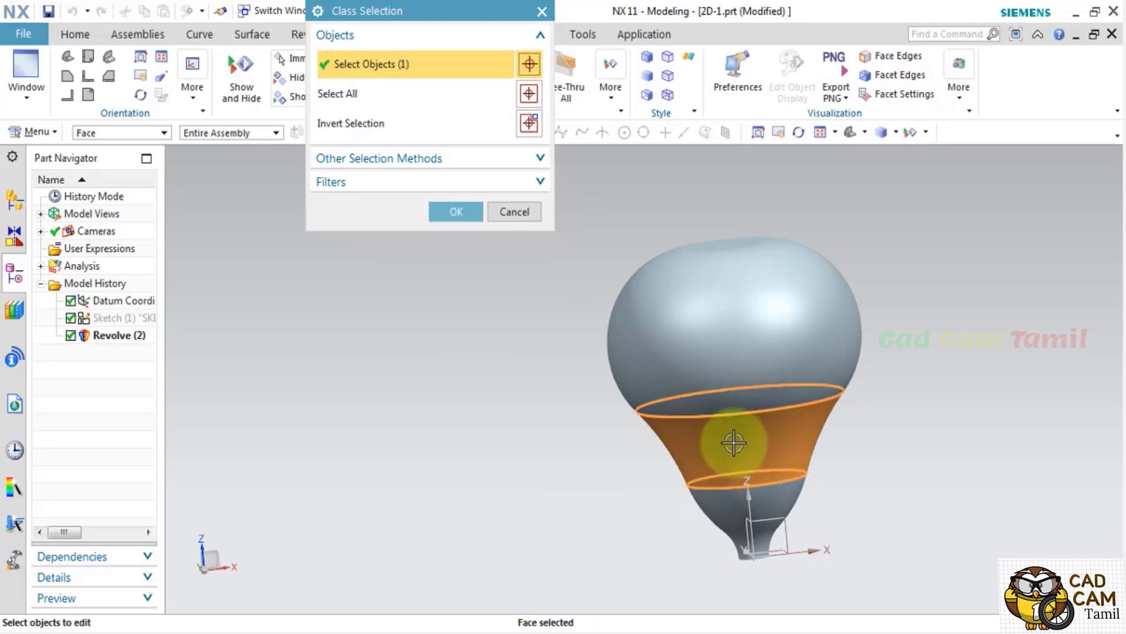
click(461, 218)
click(511, 116)
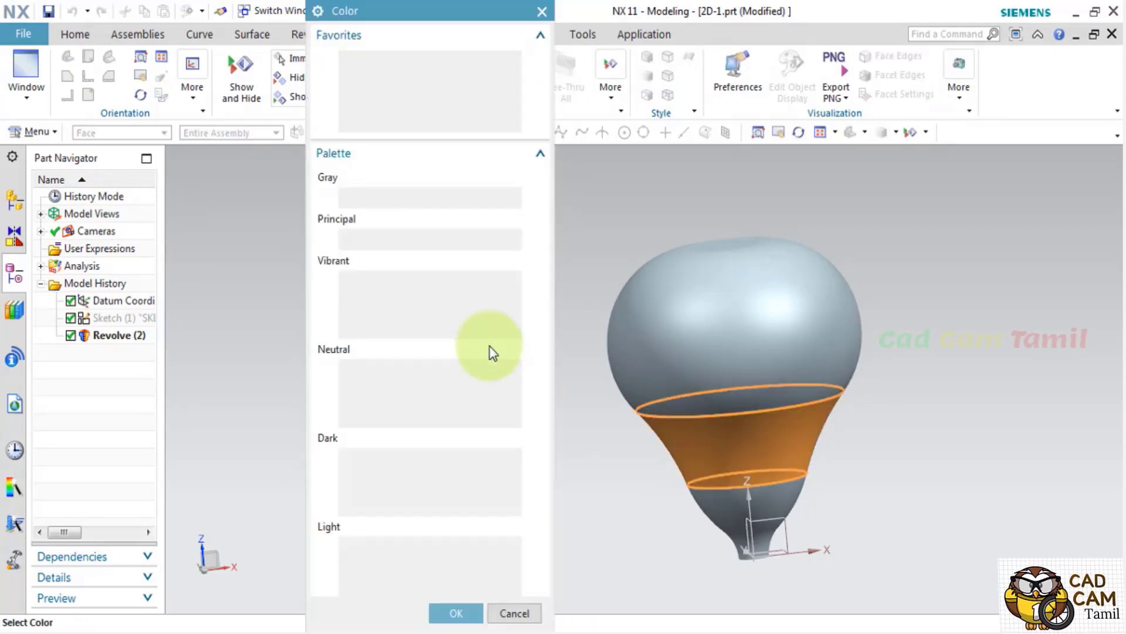
double_click(451, 389)
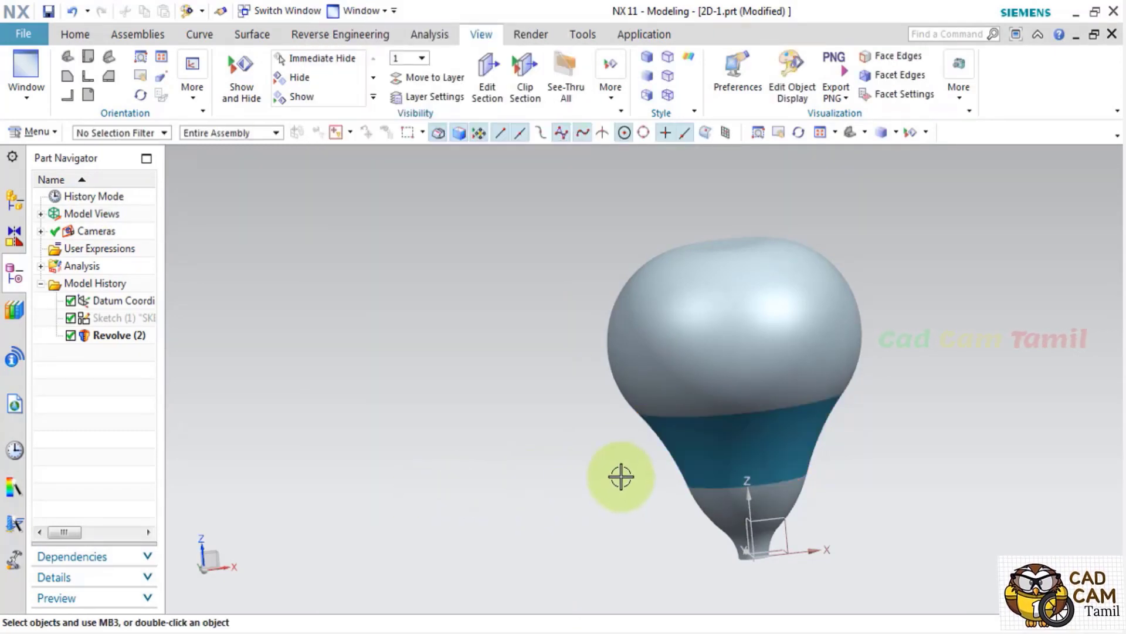
middle_drag(625, 449, 636, 414)
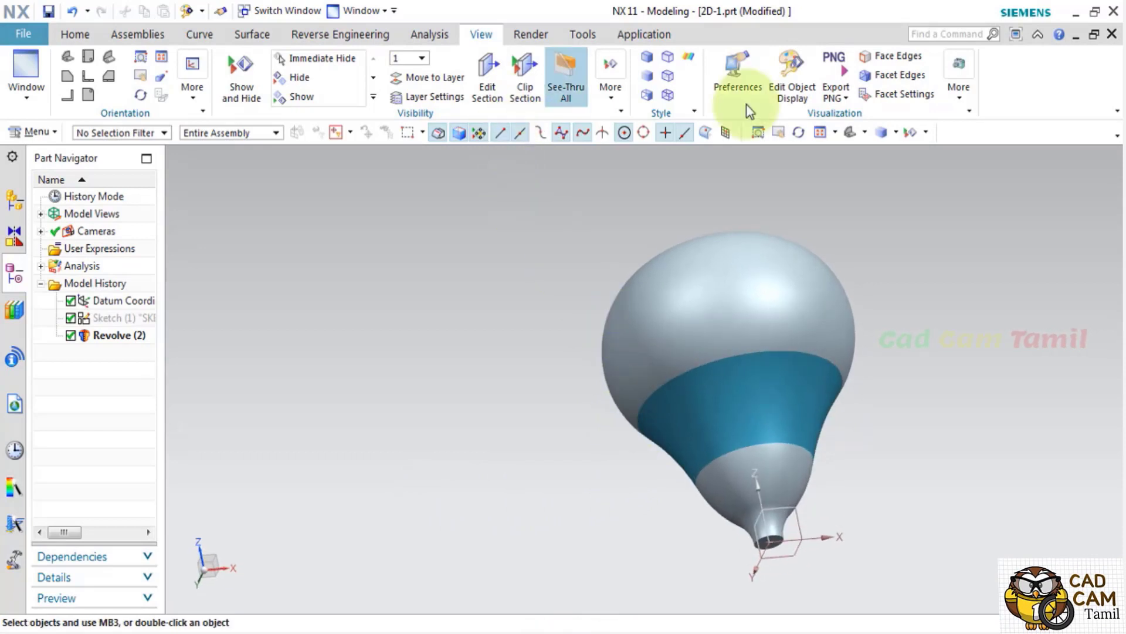
With the Face filter, colour the upper rounded face orange-brown, then view its top opening.
click(786, 79)
click(763, 286)
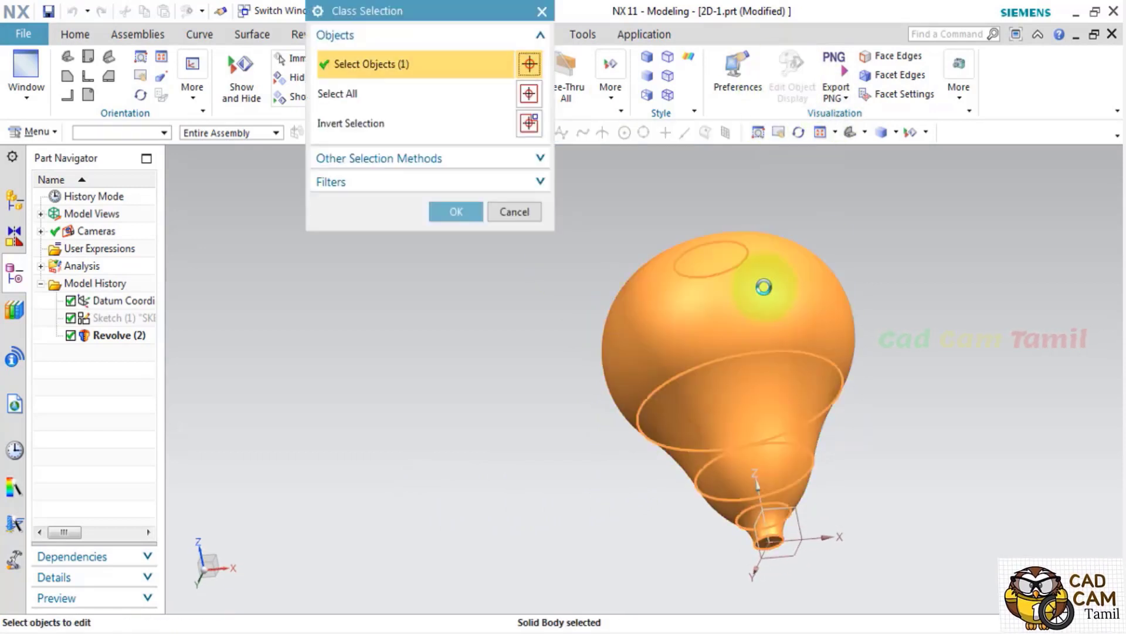
click(526, 217)
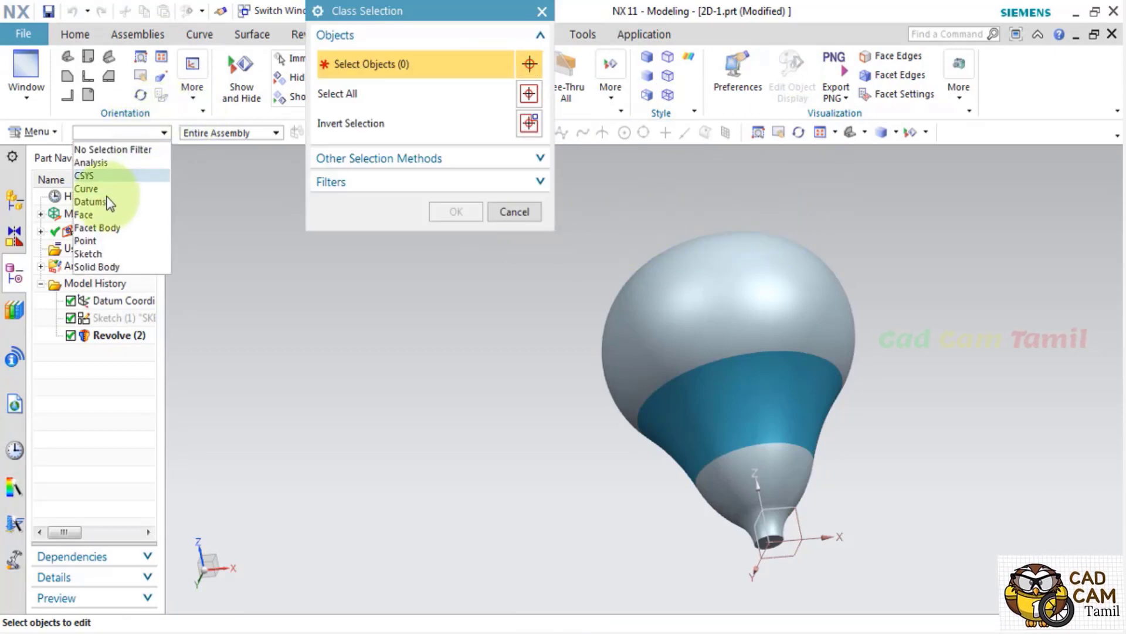
click(93, 215)
click(728, 293)
click(462, 213)
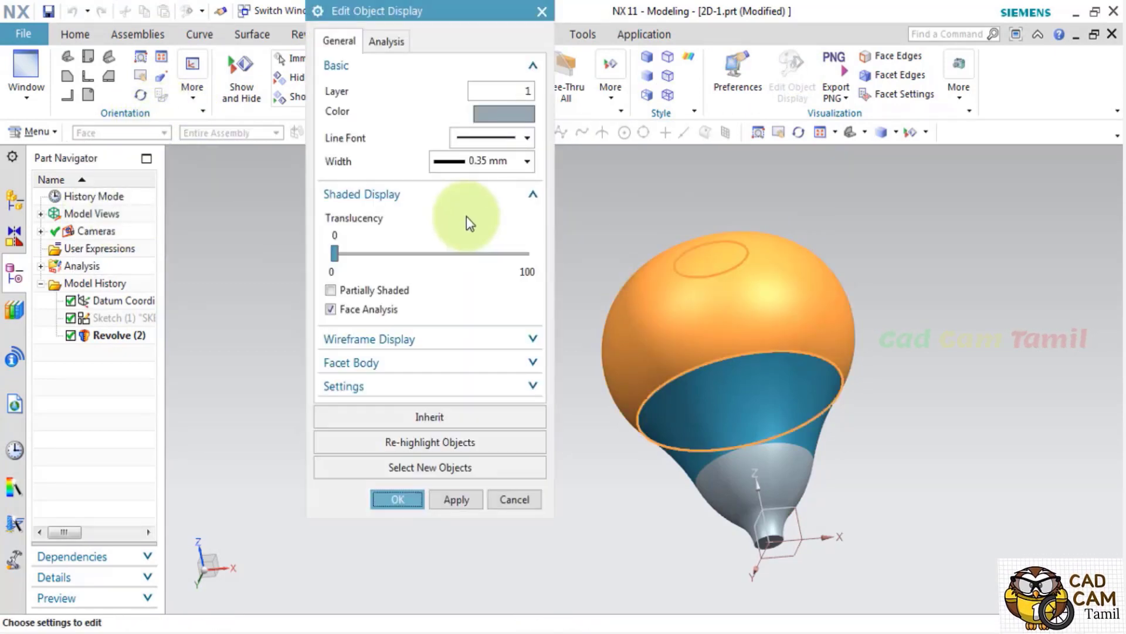
click(504, 111)
double_click(514, 245)
click(458, 508)
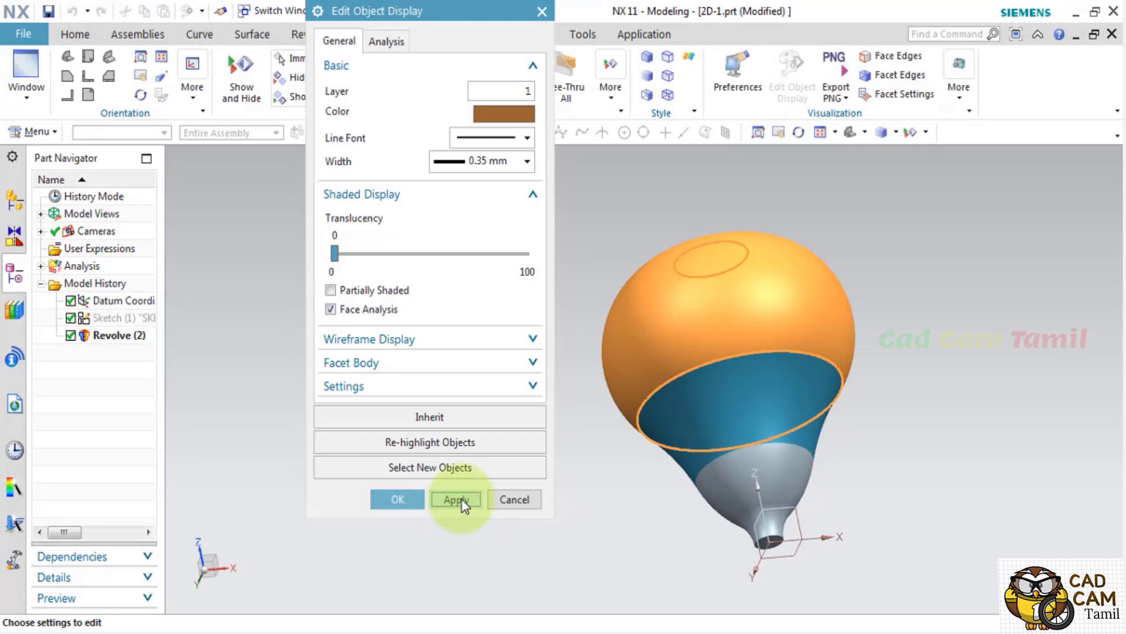
mouse_move(889, 485)
middle_down()
mouse_move(908, 463)
mouse_move(754, 432)
mouse_move(754, 418)
mouse_move(857, 399)
mouse_move(909, 367)
mouse_move(938, 384)
mouse_move(840, 409)
middle_up()
mouse_move(672, 374)
middle_down()
mouse_move(728, 385)
mouse_move(807, 427)
mouse_move(669, 374)
mouse_move(752, 223)
middle_up()
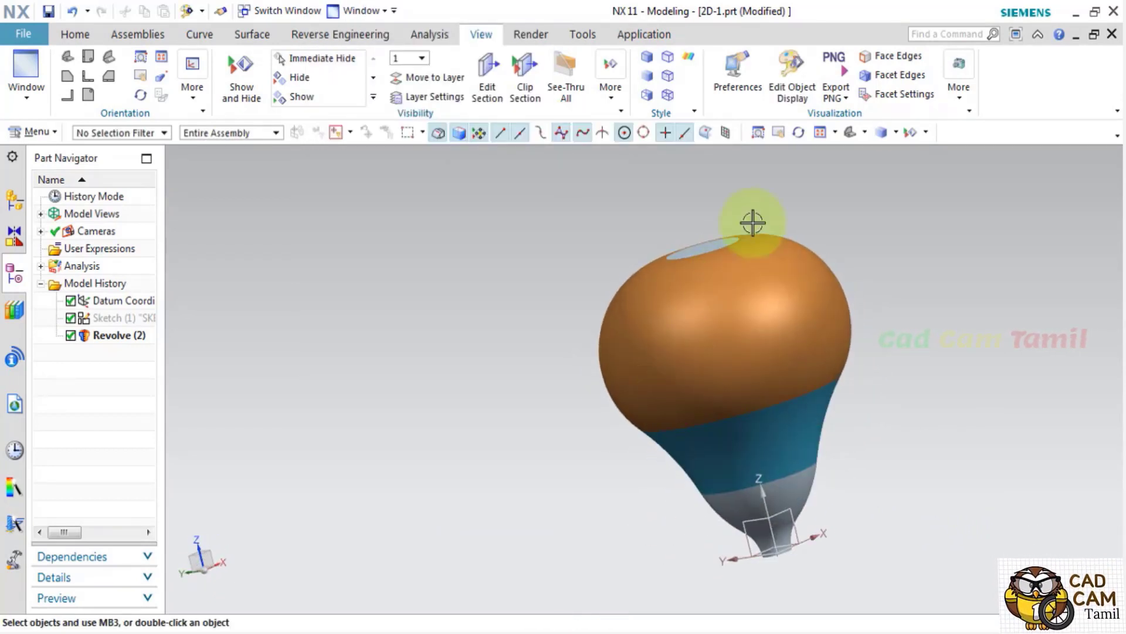
Select the whole bulb body, apply dark blue, and orbit it upright.
click(791, 93)
click(807, 327)
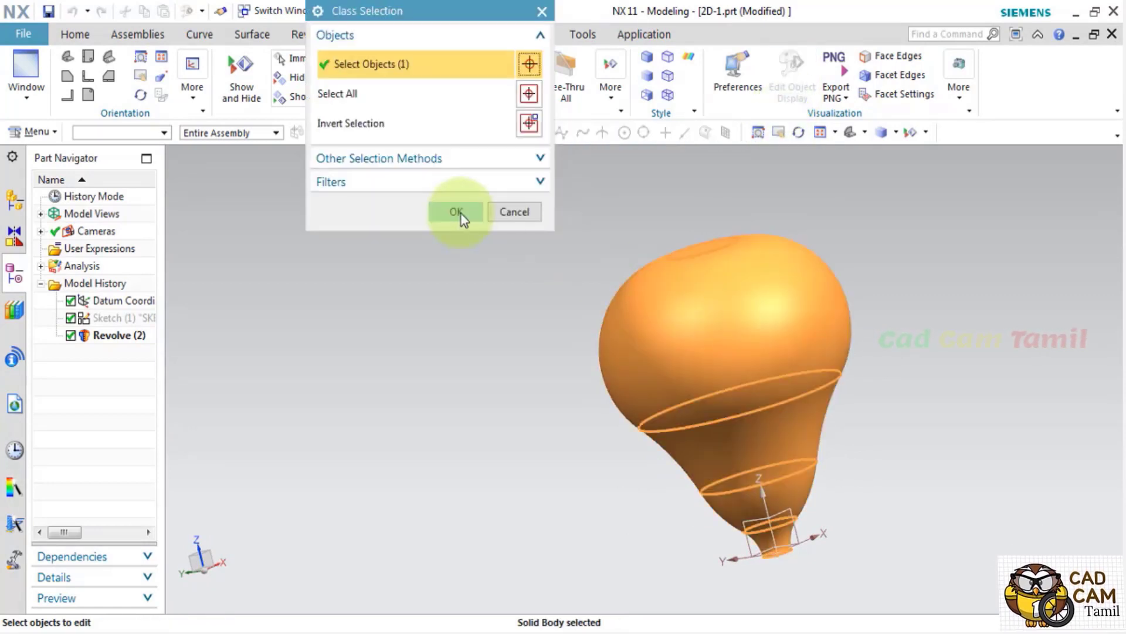
click(460, 213)
click(499, 111)
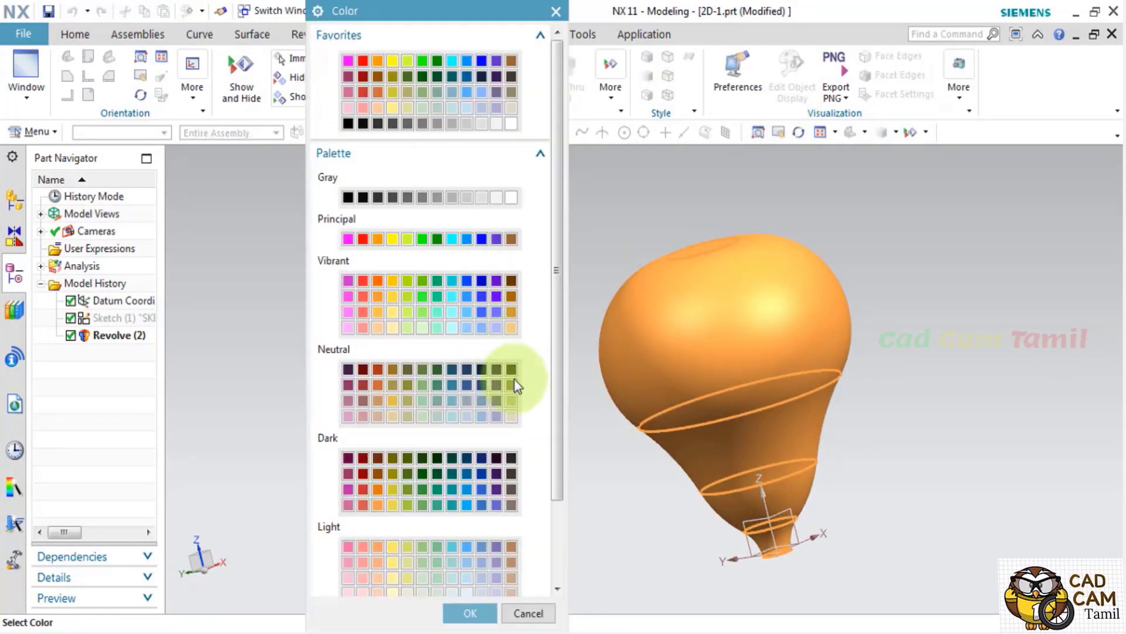
click(525, 612)
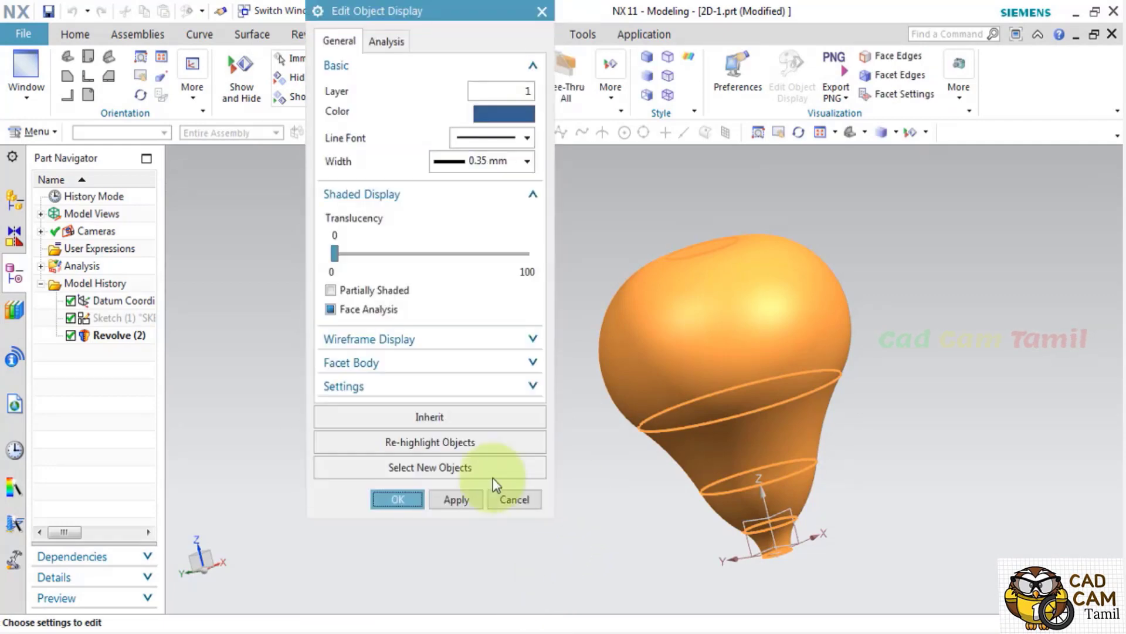
click(399, 499)
mouse_move(530, 442)
middle_down()
mouse_move(604, 468)
mouse_move(679, 442)
mouse_move(786, 453)
mouse_move(850, 444)
middle_up()
mouse_move(780, 447)
middle_down()
mouse_move(586, 453)
mouse_move(696, 410)
middle_up()
scroll(737, 470, up, 3)
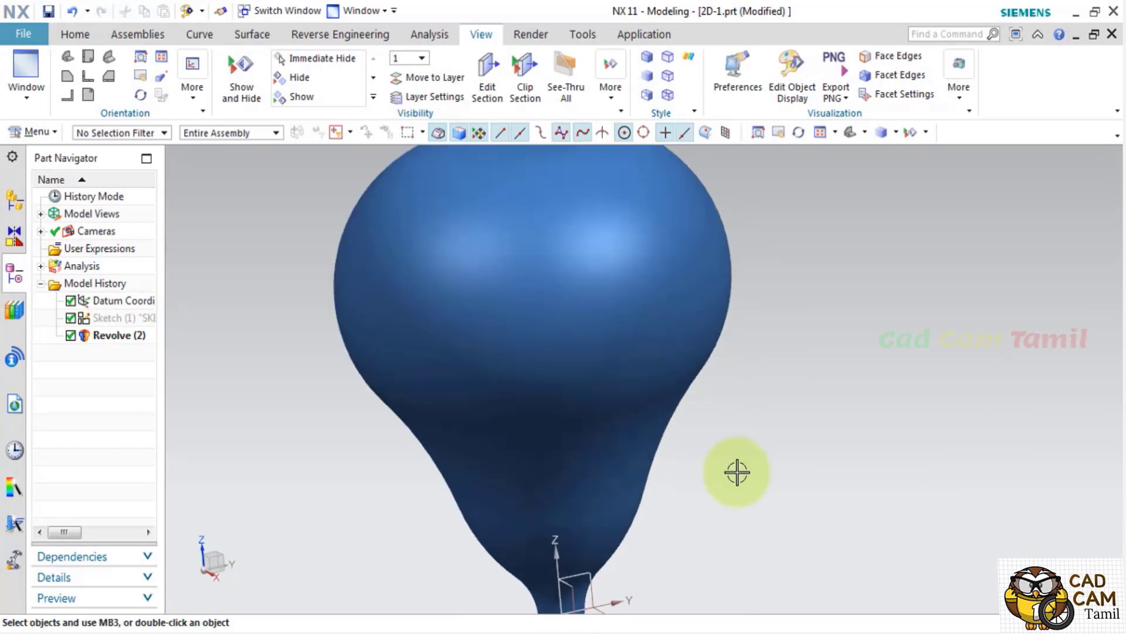
scroll(723, 488, down, 3)
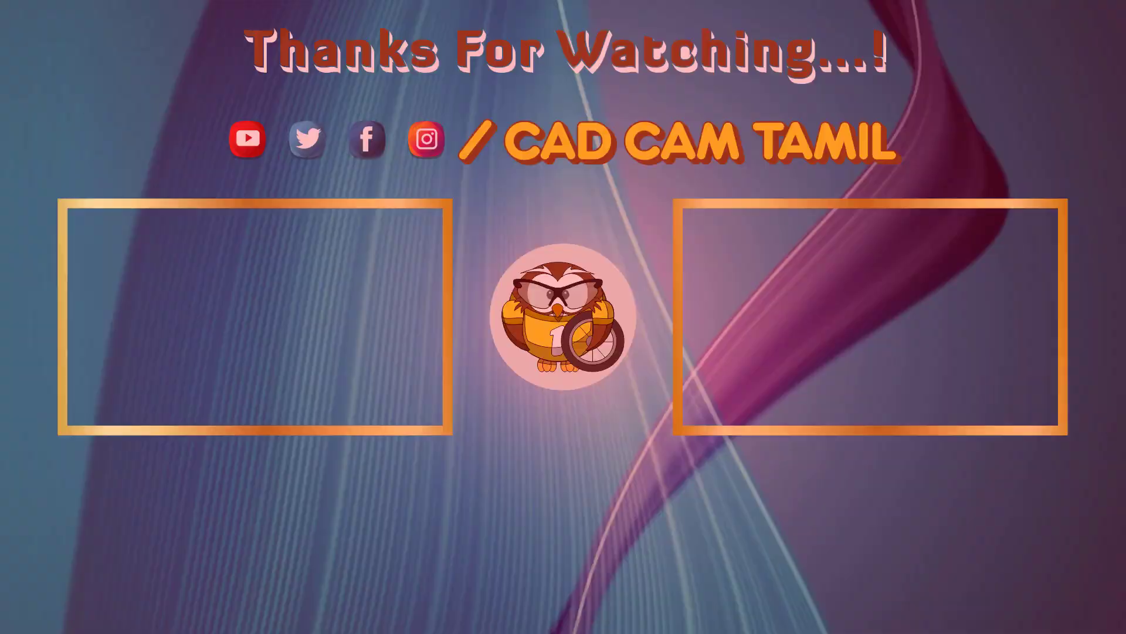